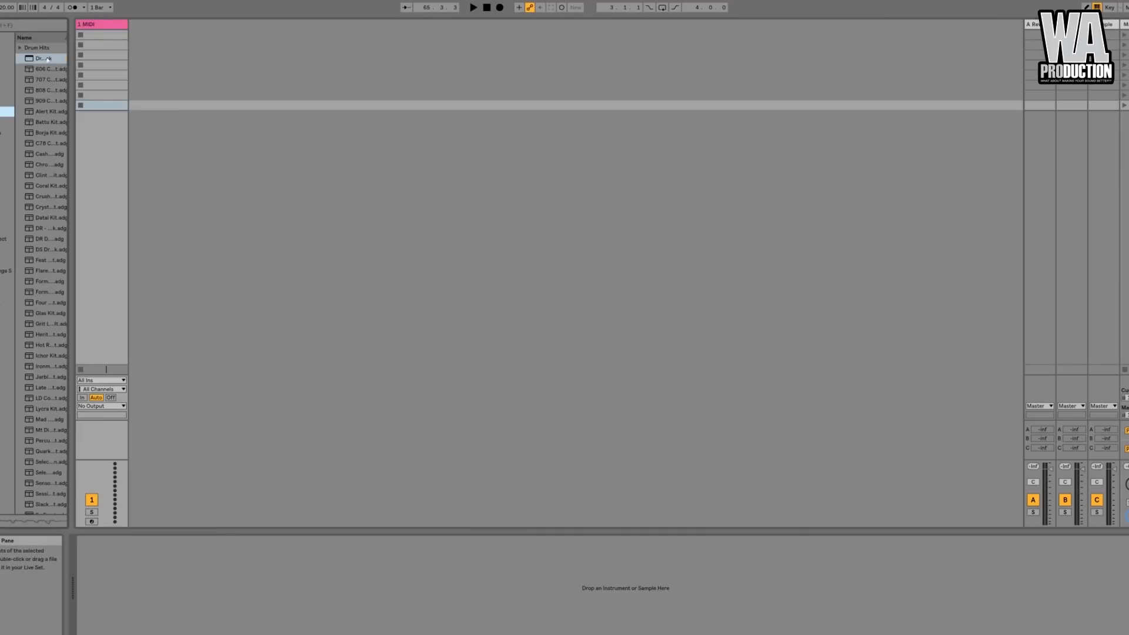
Load an empty Drum Rack onto the MIDI track and widen the browser so full file names are readable
click(48, 58)
drag(90, 22, 91, 24)
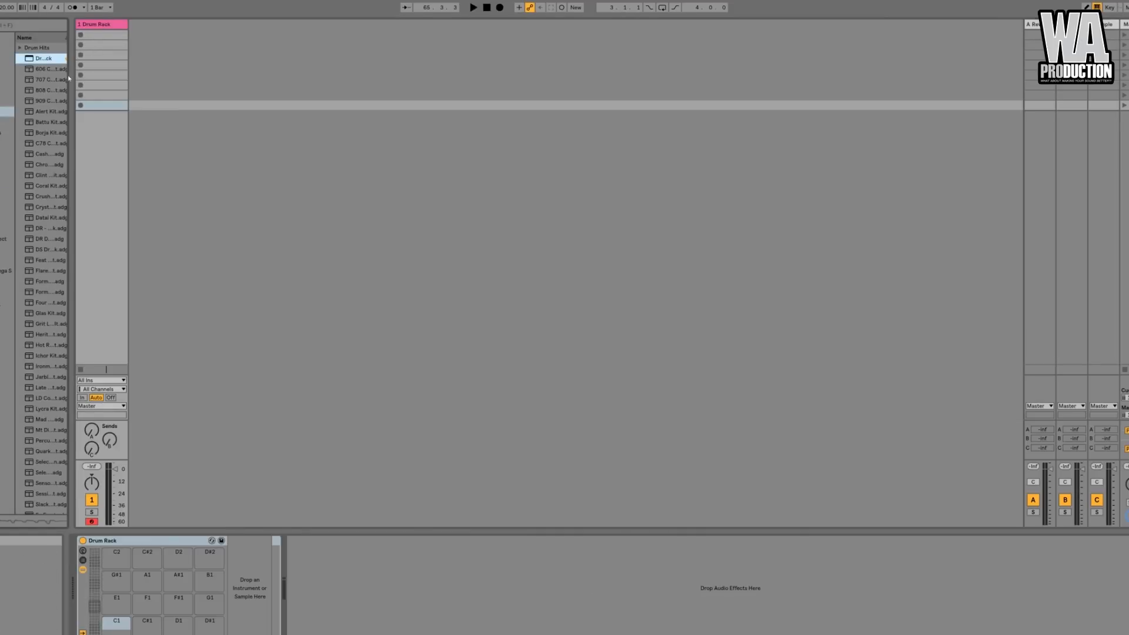
drag(67, 75, 114, 74)
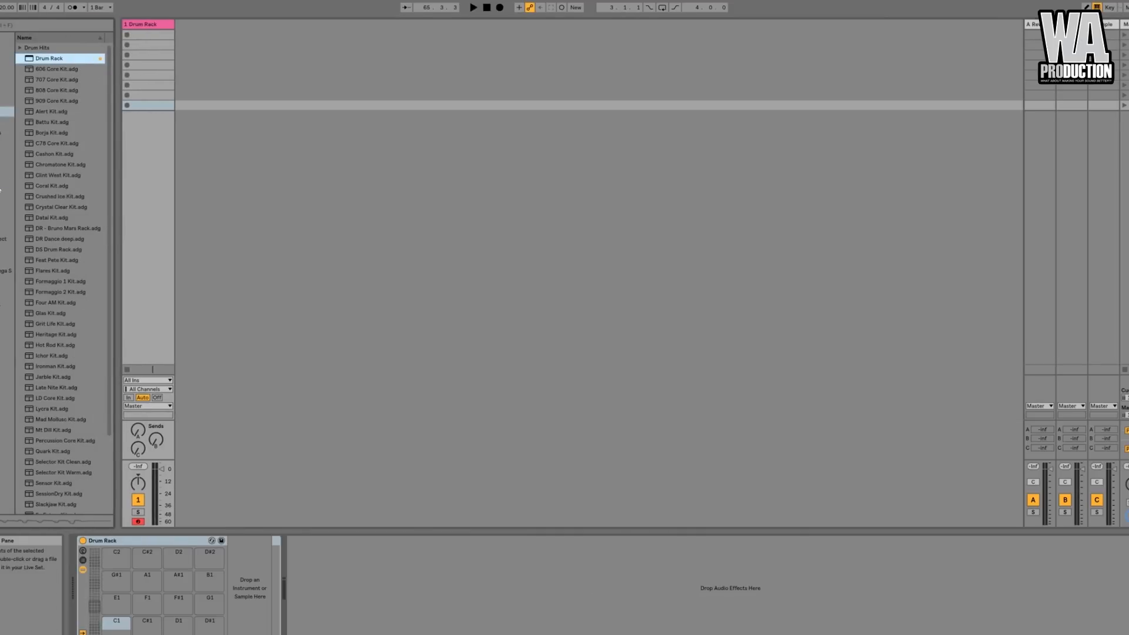
Search the samples for "kick" and load Kick 90s 3.wav onto the Drum Rack's C1 pad
click(4, 186)
click(4, 26)
text(kick)
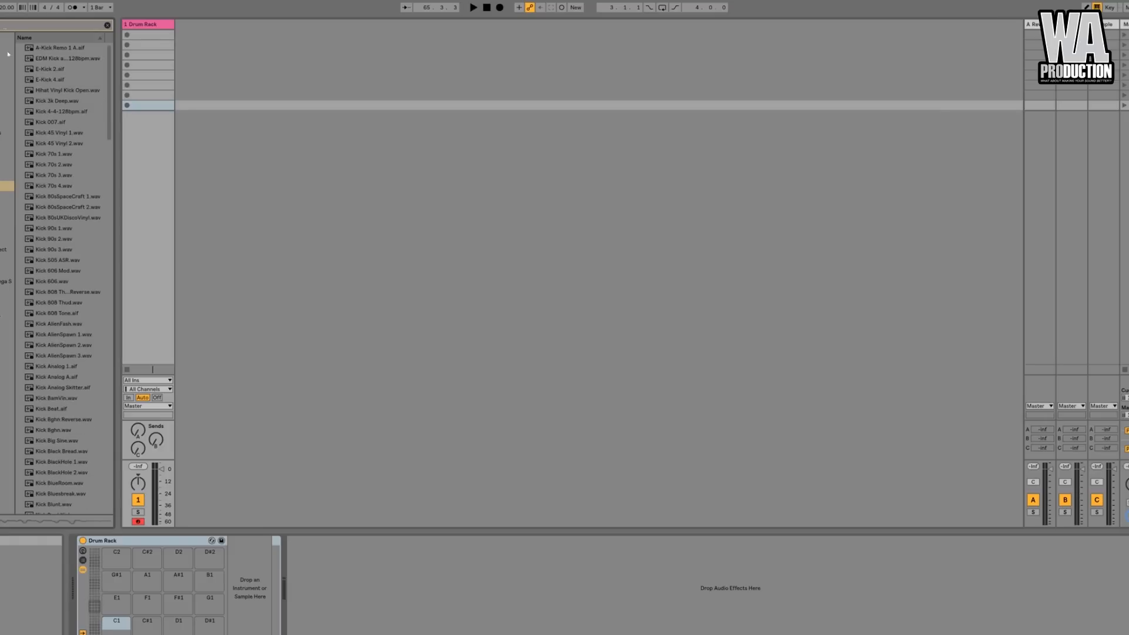
click(61, 250)
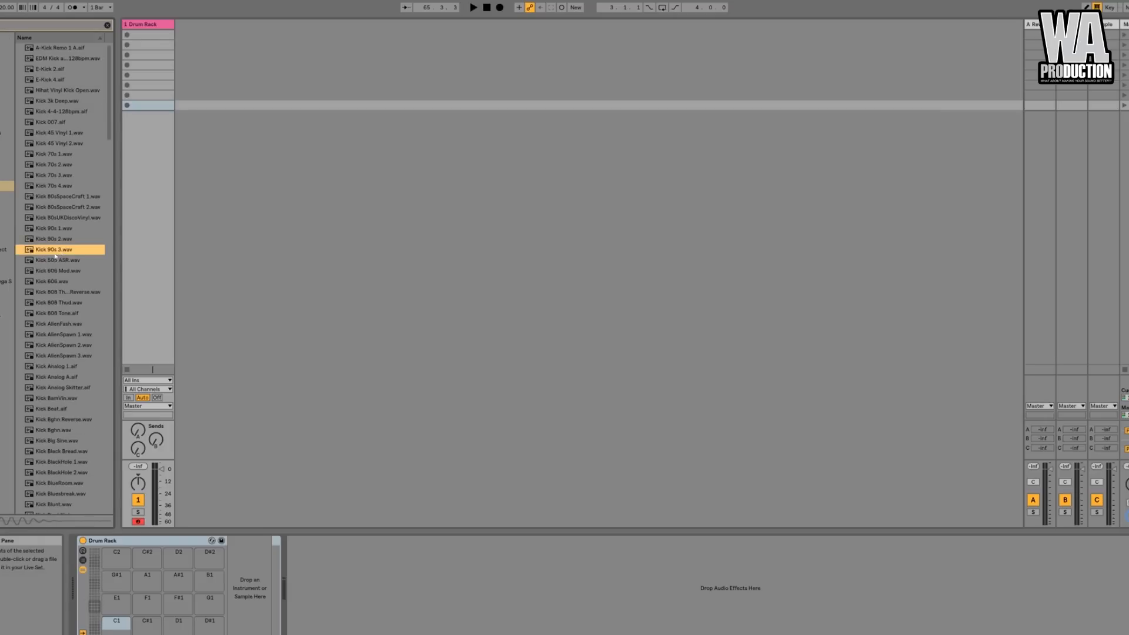
drag(56, 257, 125, 625)
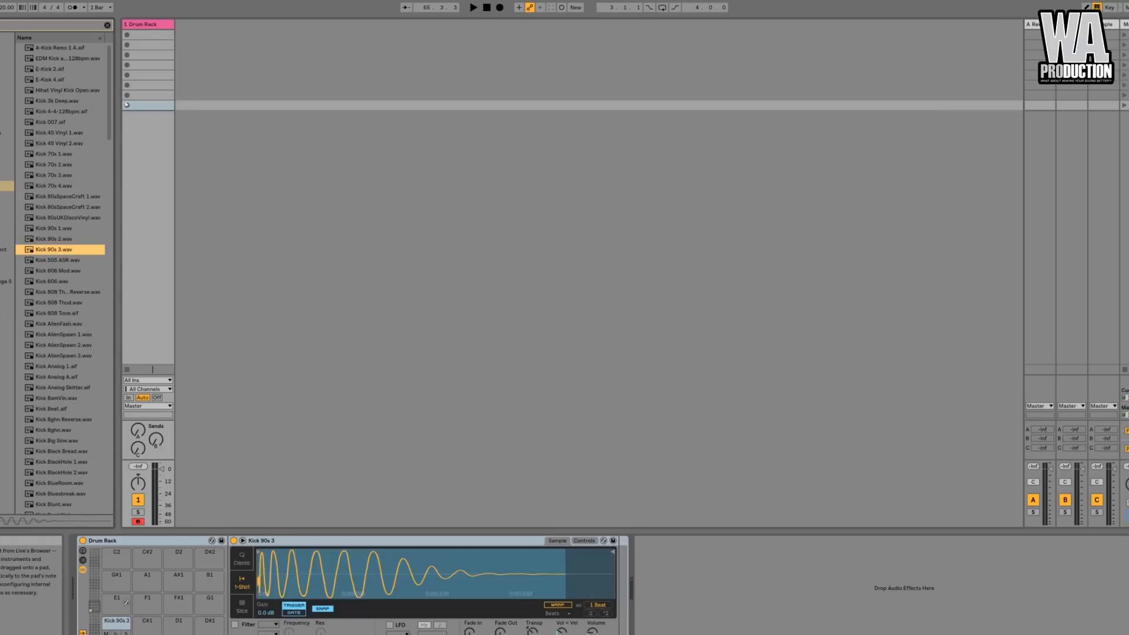
Create a MIDI clip in the track's first slot with a kick note on every beat and launch it
double_click(151, 36)
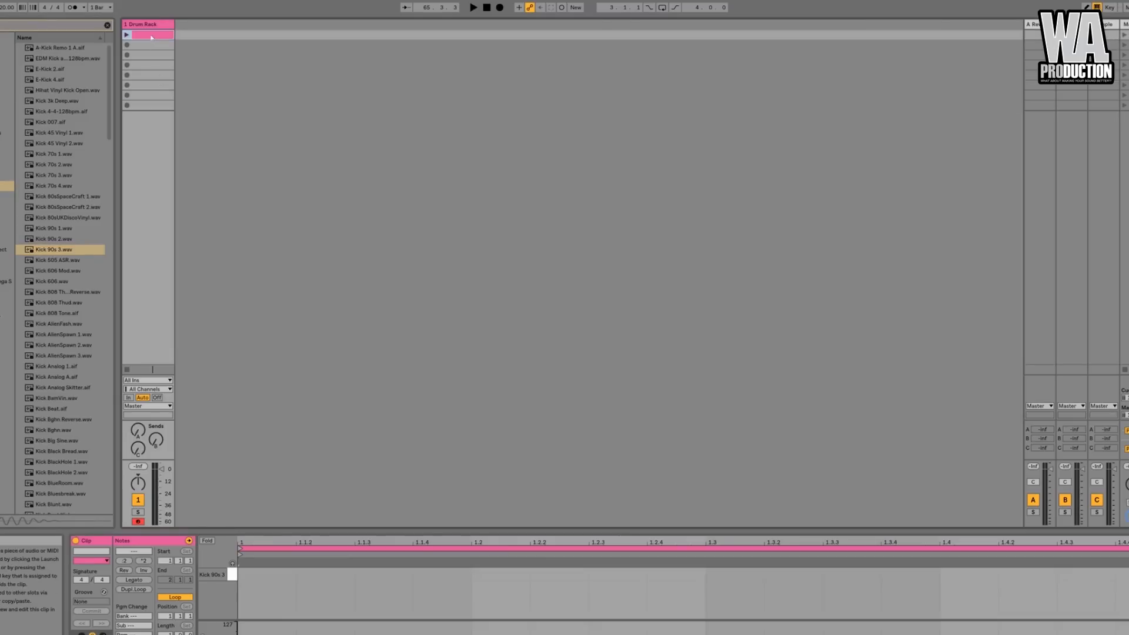
double_click(274, 575)
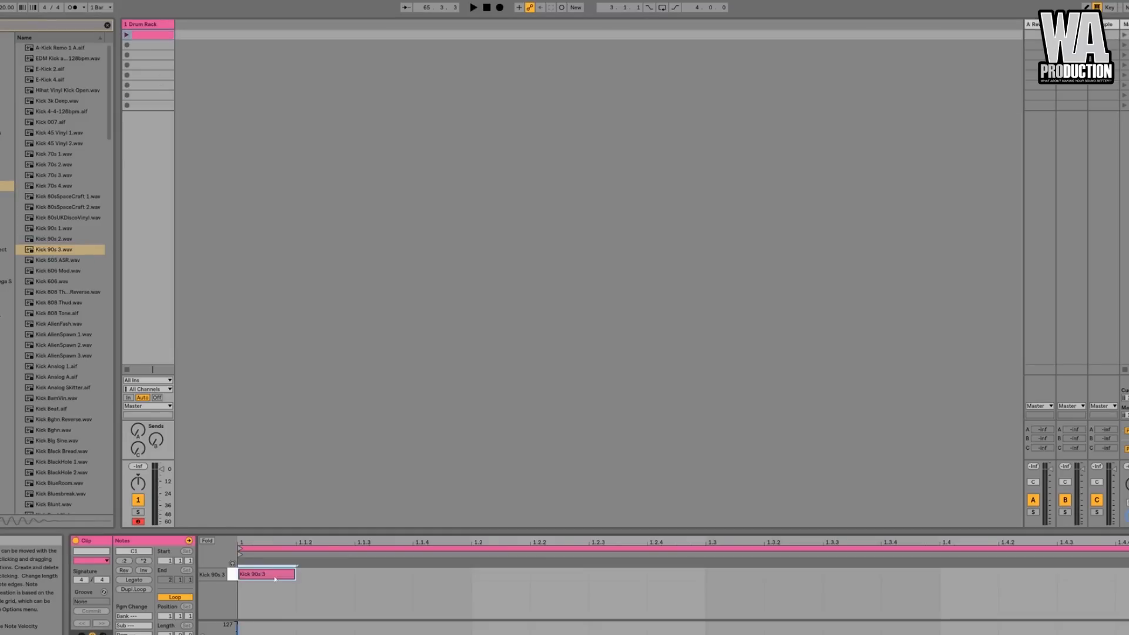
key(ctrl+d)
key(ctrl+d)
key(ctrl+d)
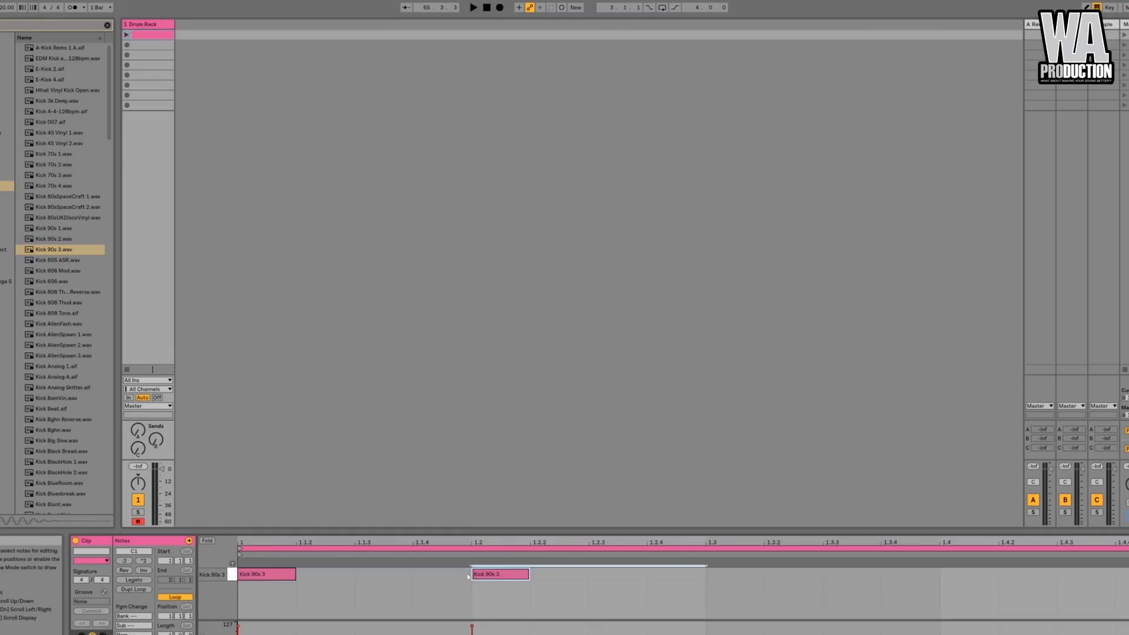
click(126, 35)
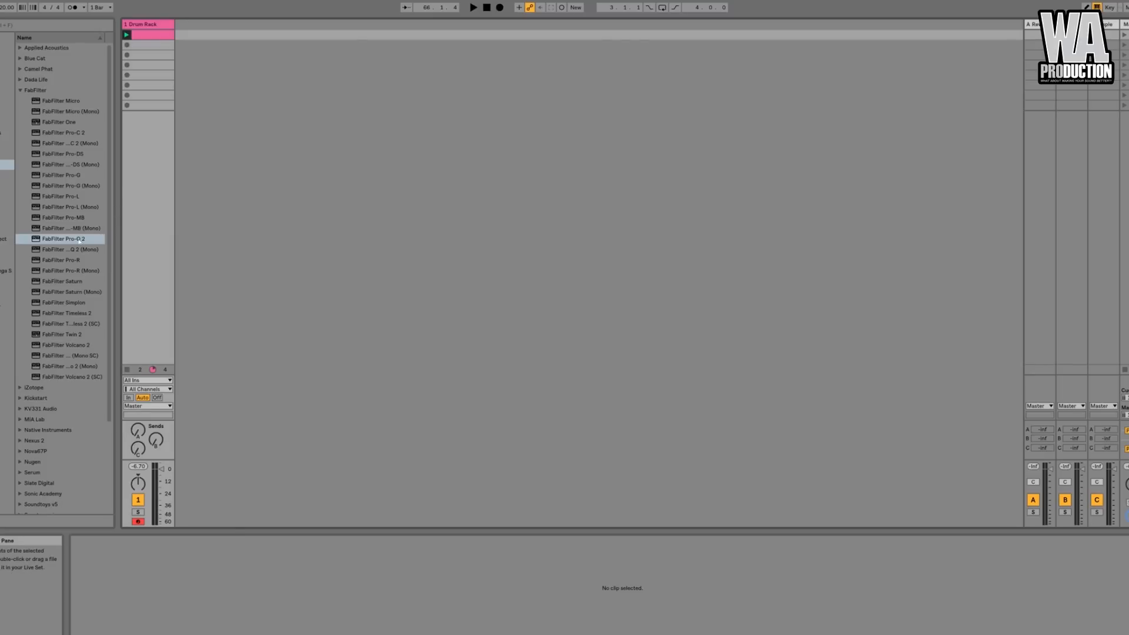
Add FabFilter Pro-Q 2 to the Drum Rack track and insert Spectrum's Notes preset directly before it
drag(81, 239, 160, 93)
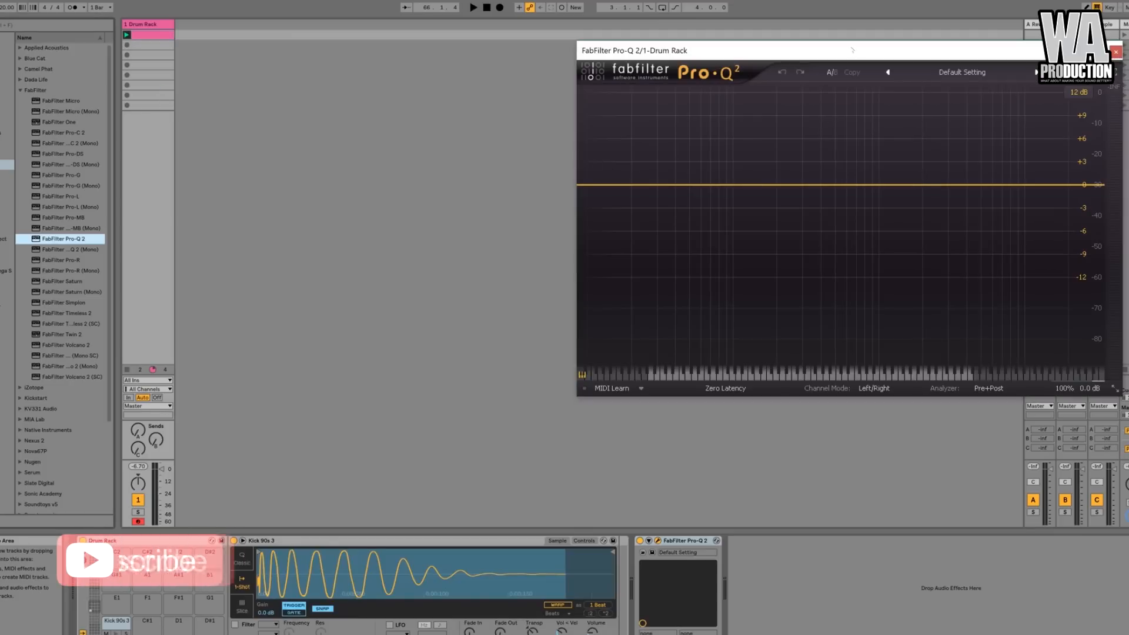
drag(852, 49, 636, 130)
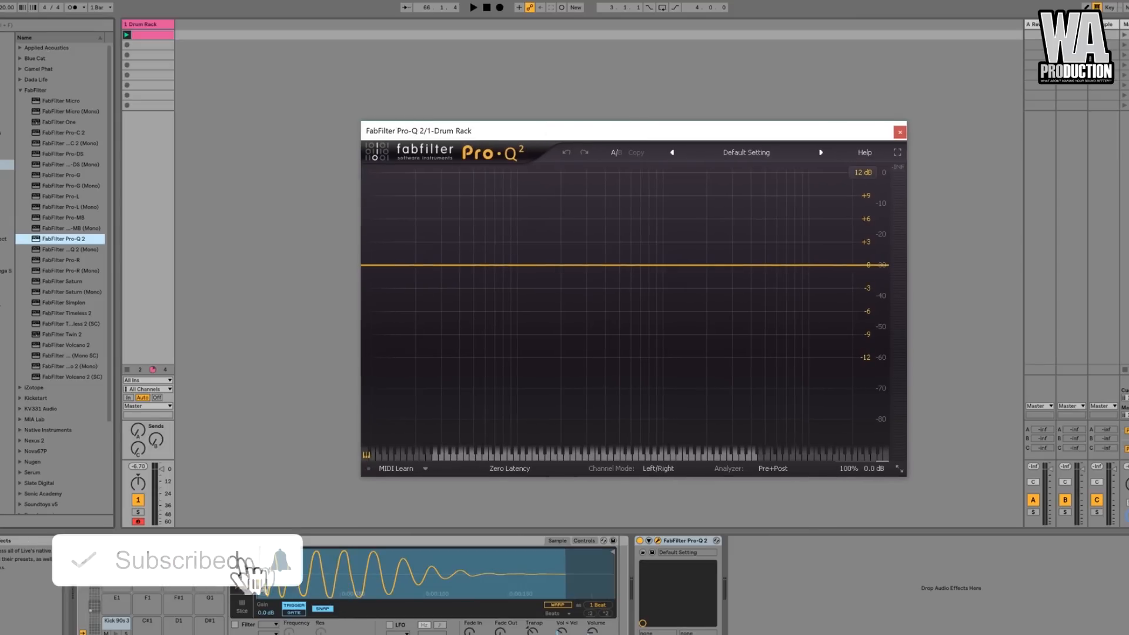
click(3, 133)
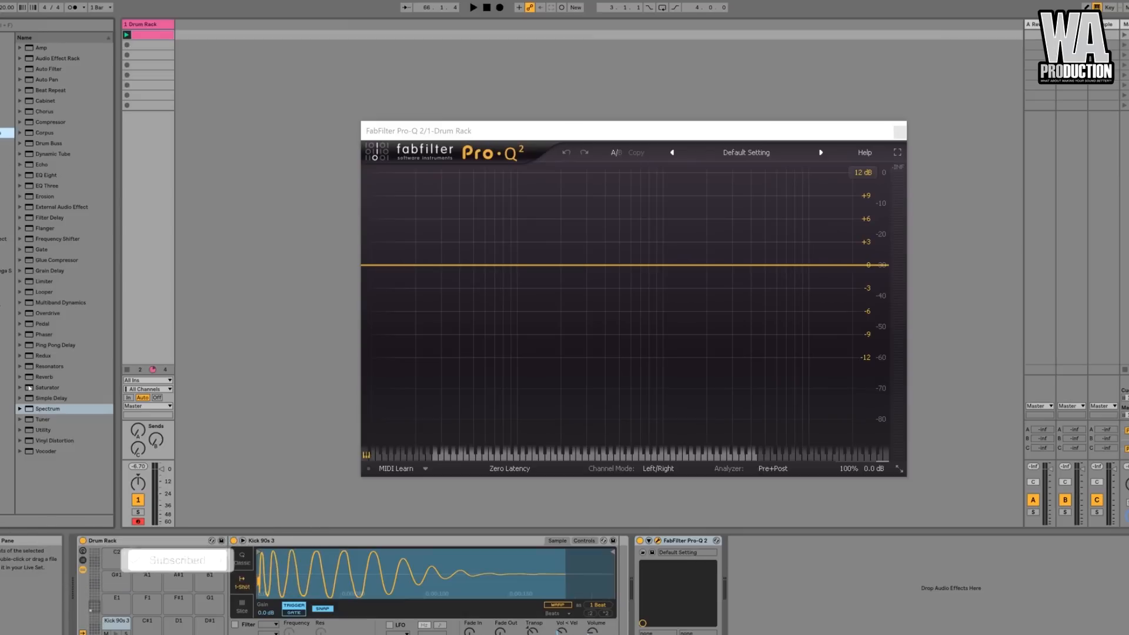
click(20, 408)
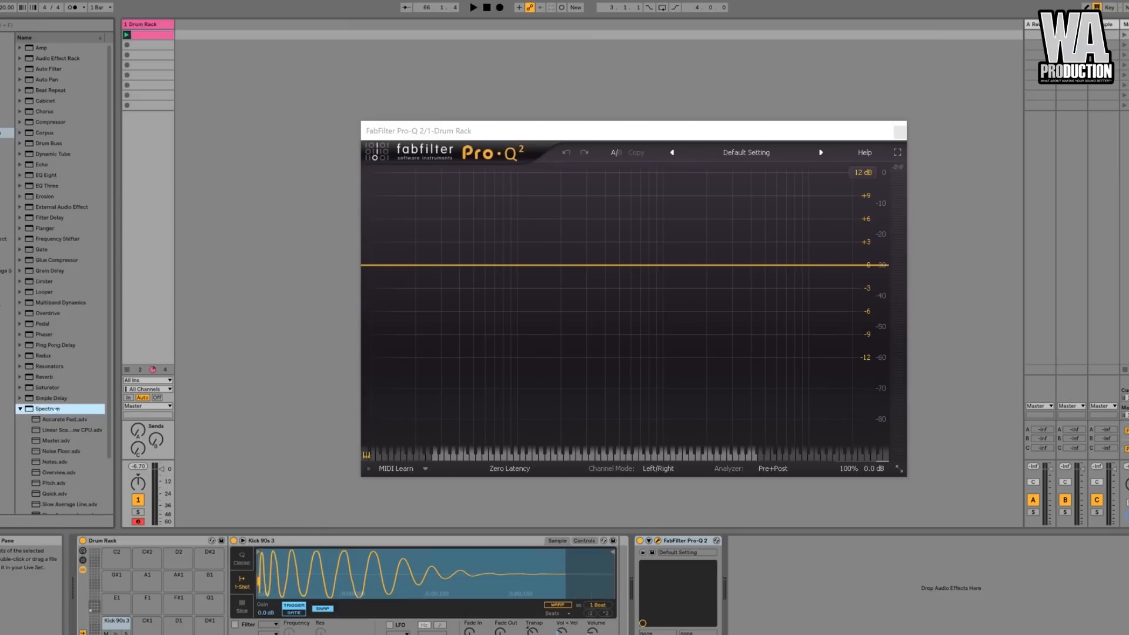
scroll(56, 409, down, 3)
drag(56, 402, 634, 610)
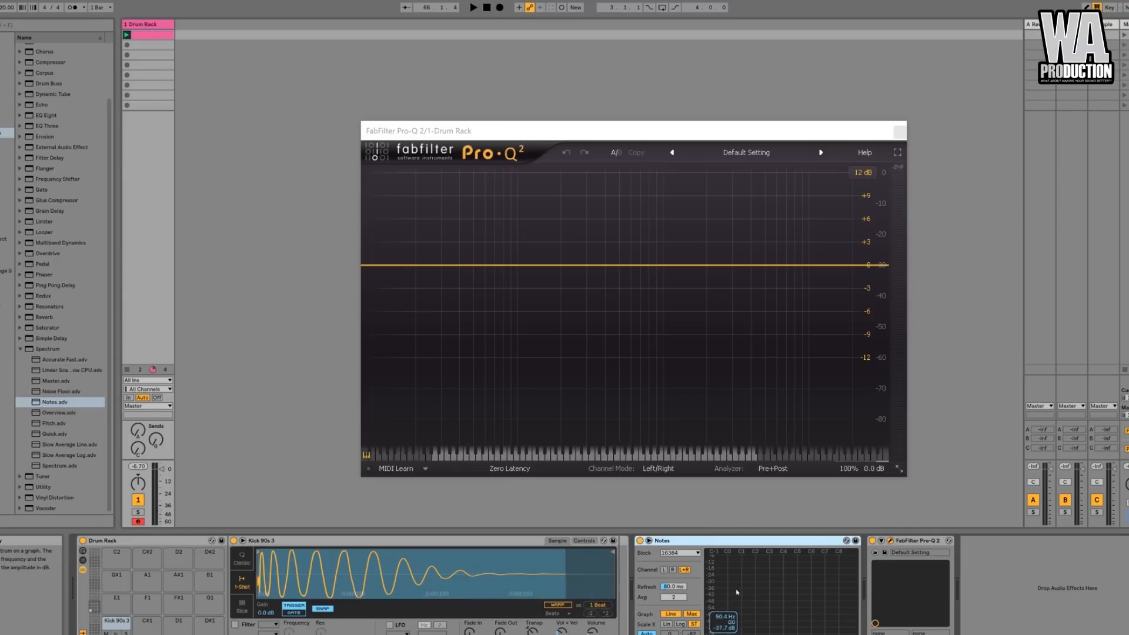
Enlarge the Spectrum display, clear the equalizer window away from it, and examine the frequency of the kick's highest peak
click(649, 540)
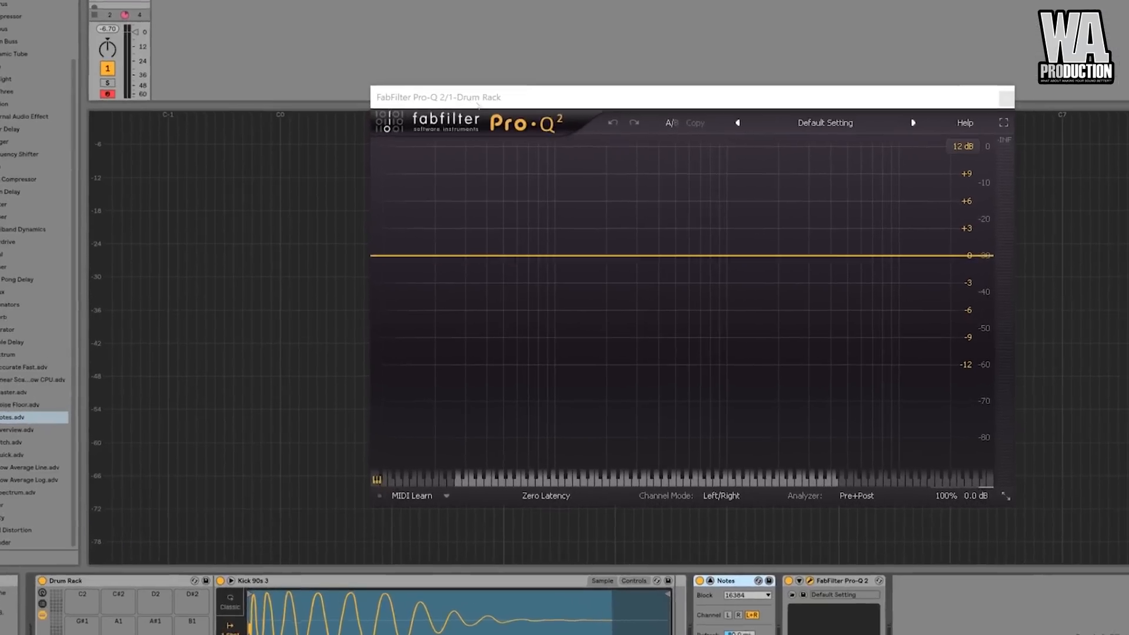
drag(446, 135, 610, 361)
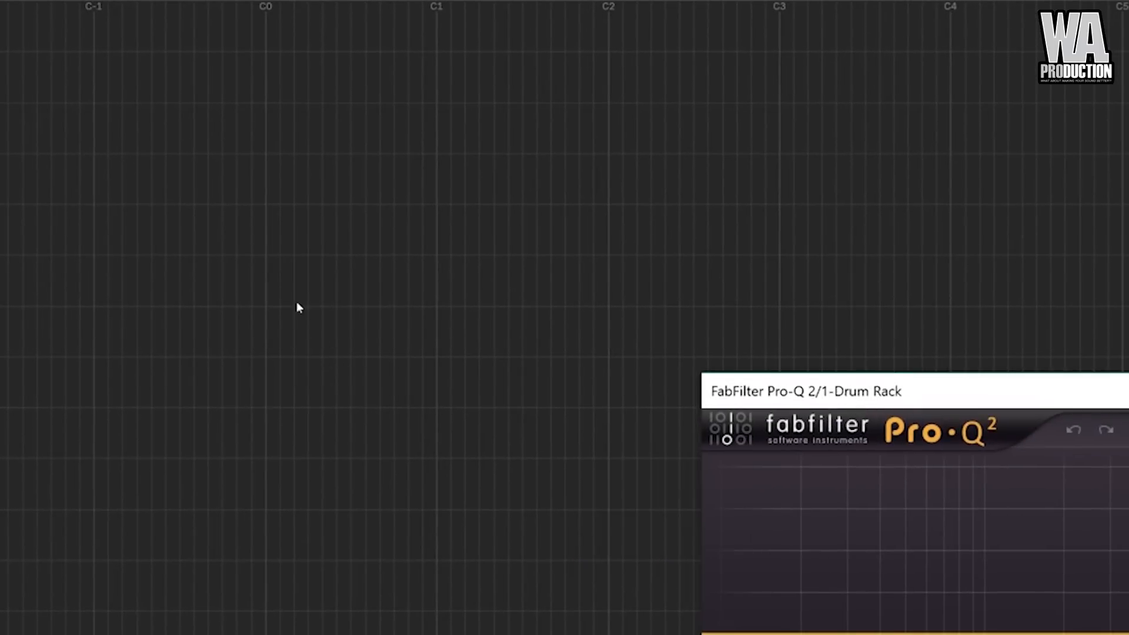
key(space)
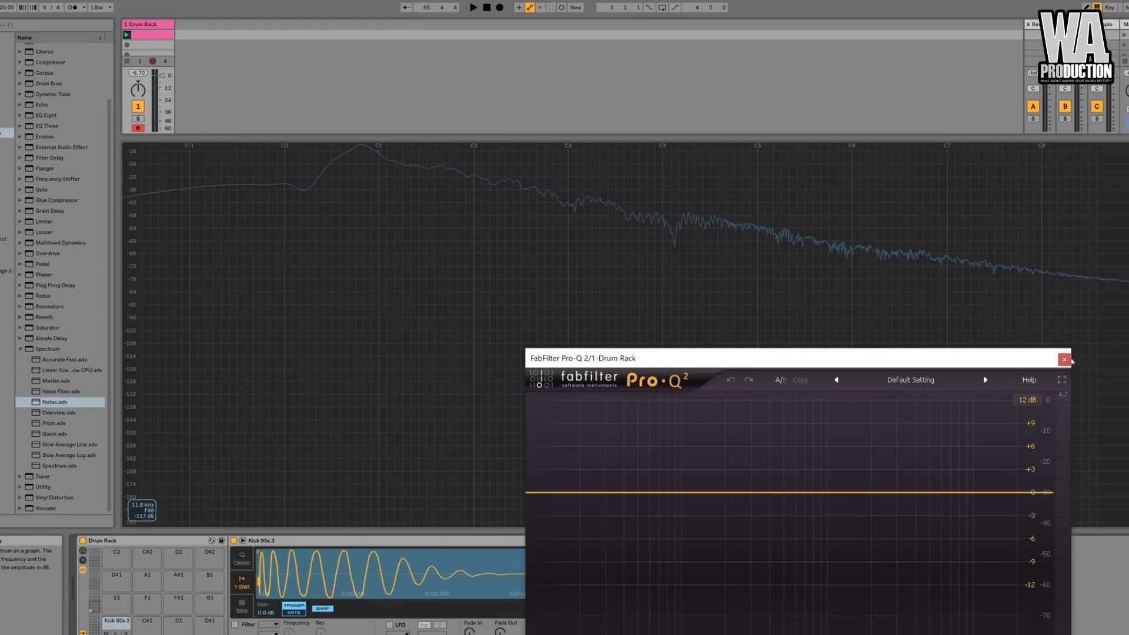
mouse_move(361, 149)
click(1061, 357)
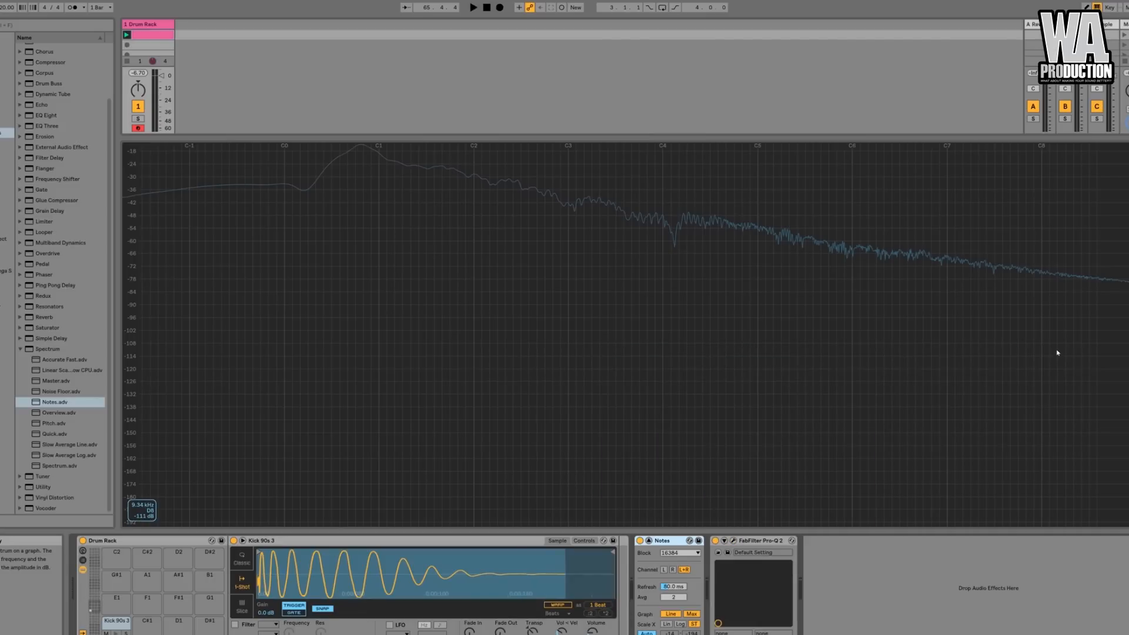
Switch to Calculator and compute 58.9 × 1.618 ÷ 2 × 10
key(alt+Tab)
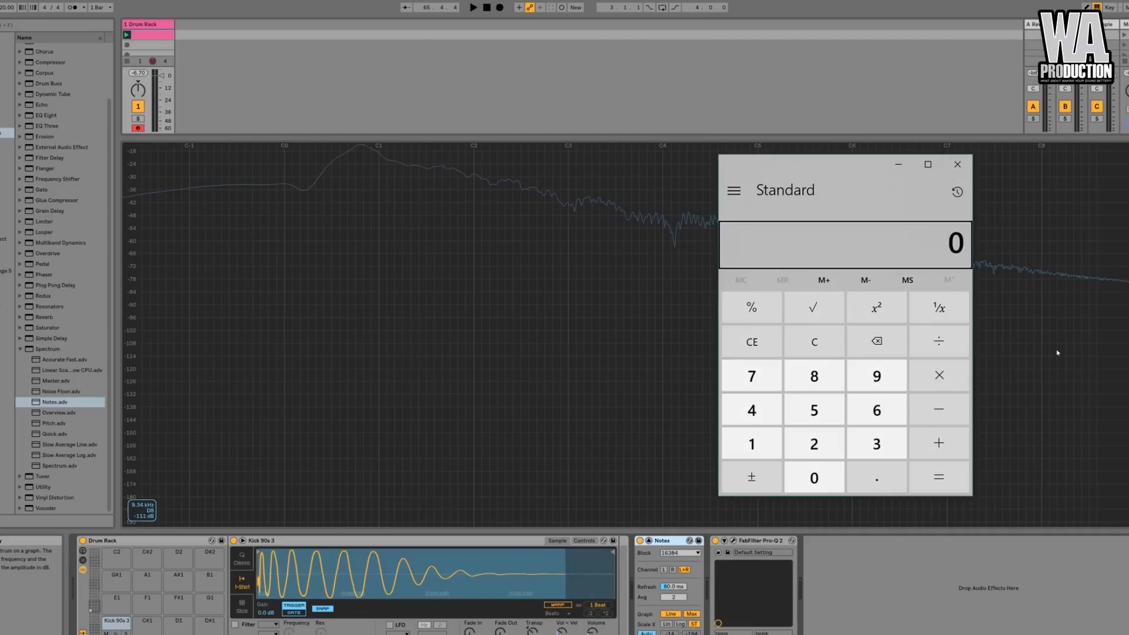
text(58)
text(3)
key(BackSpace)
text(3.)
key(BackSpace)
key(BackSpace)
text(.9)
key(asterisk)
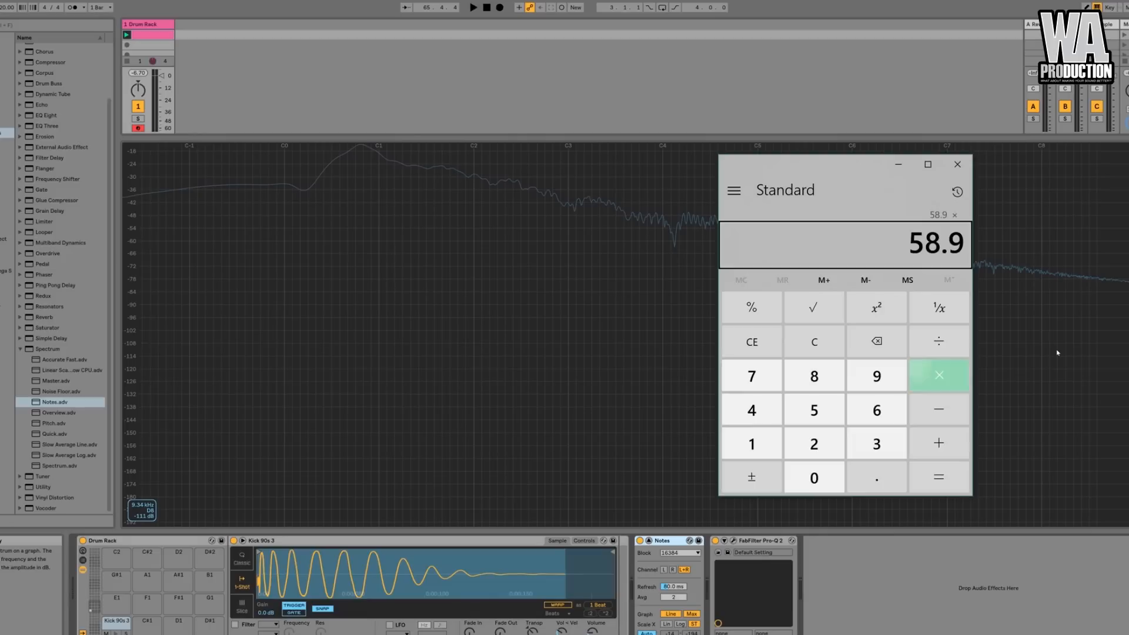
text(1)
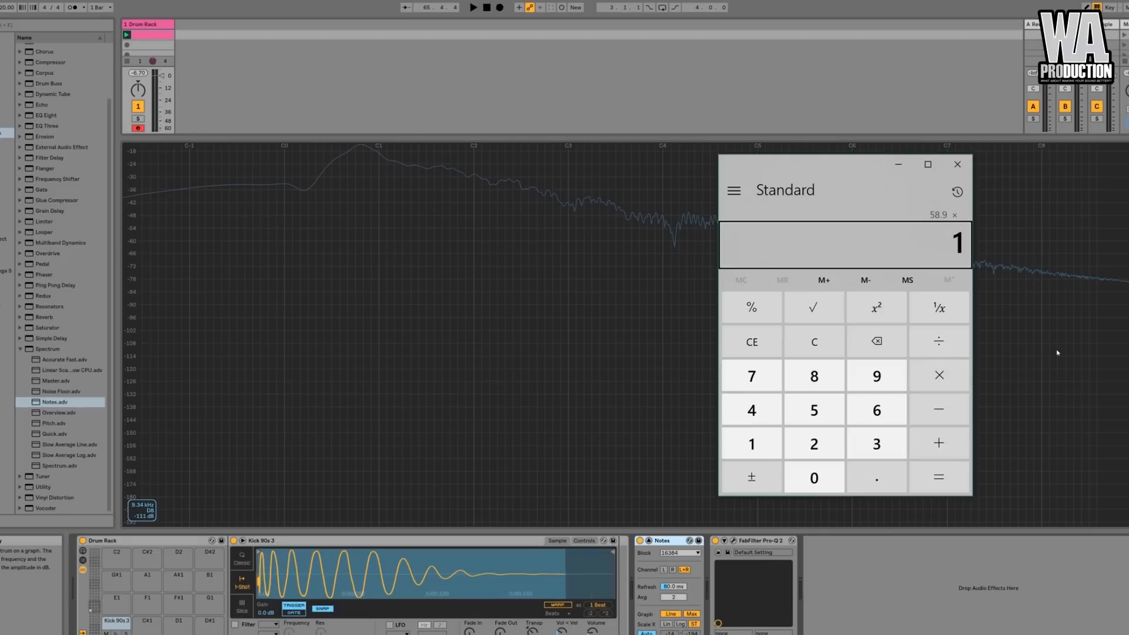
text(.618)
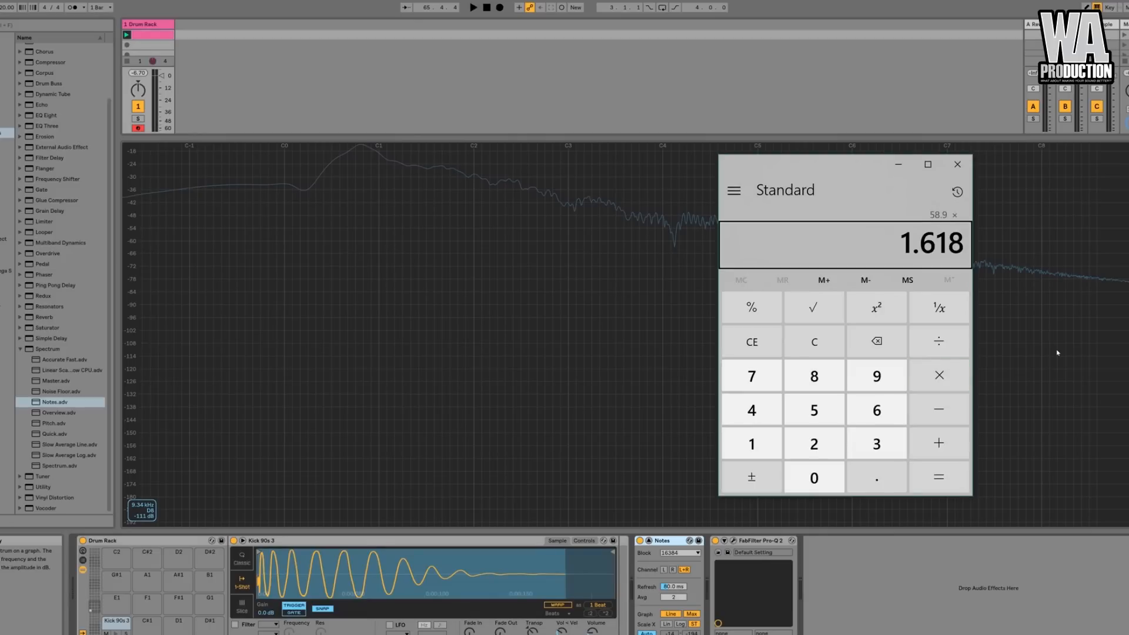
key(slash)
text(2)
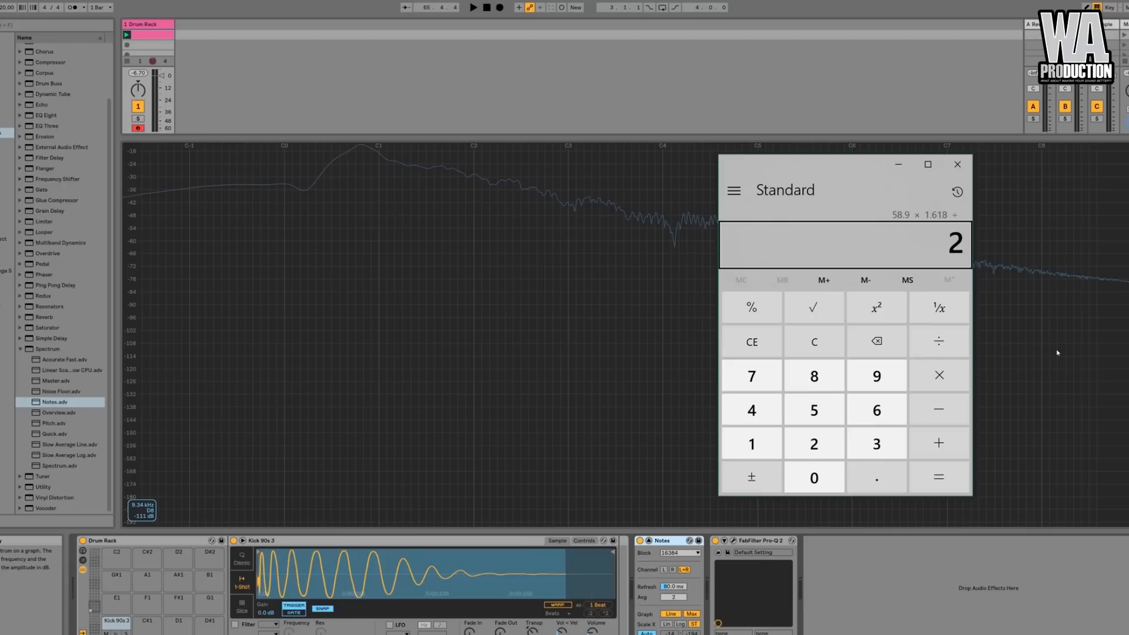
key(asterisk)
text(10)
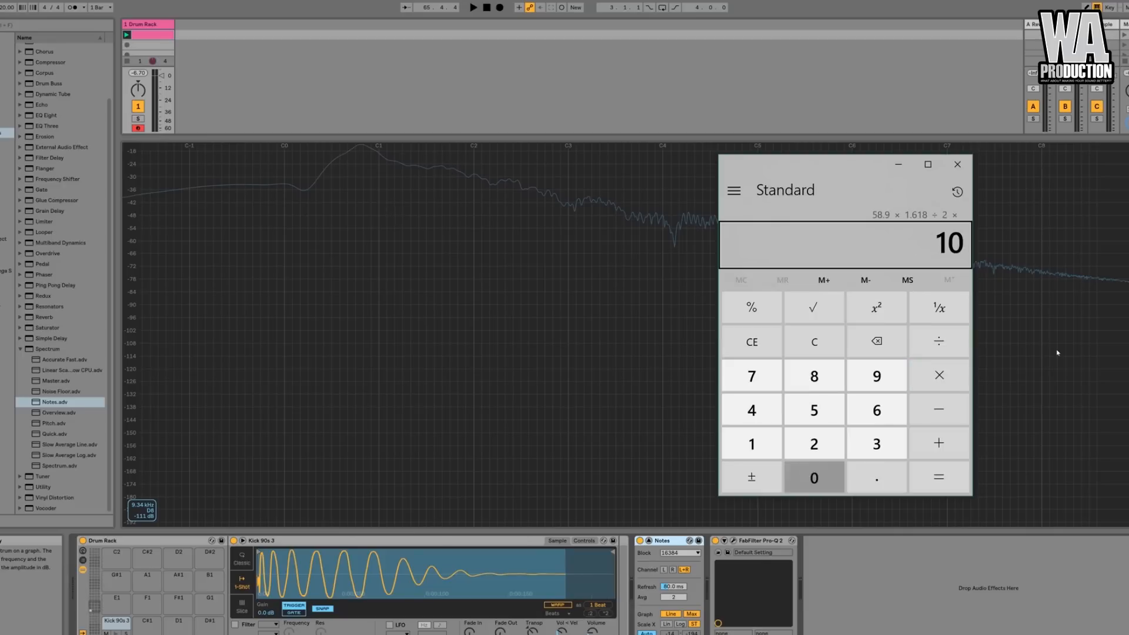
key(Return)
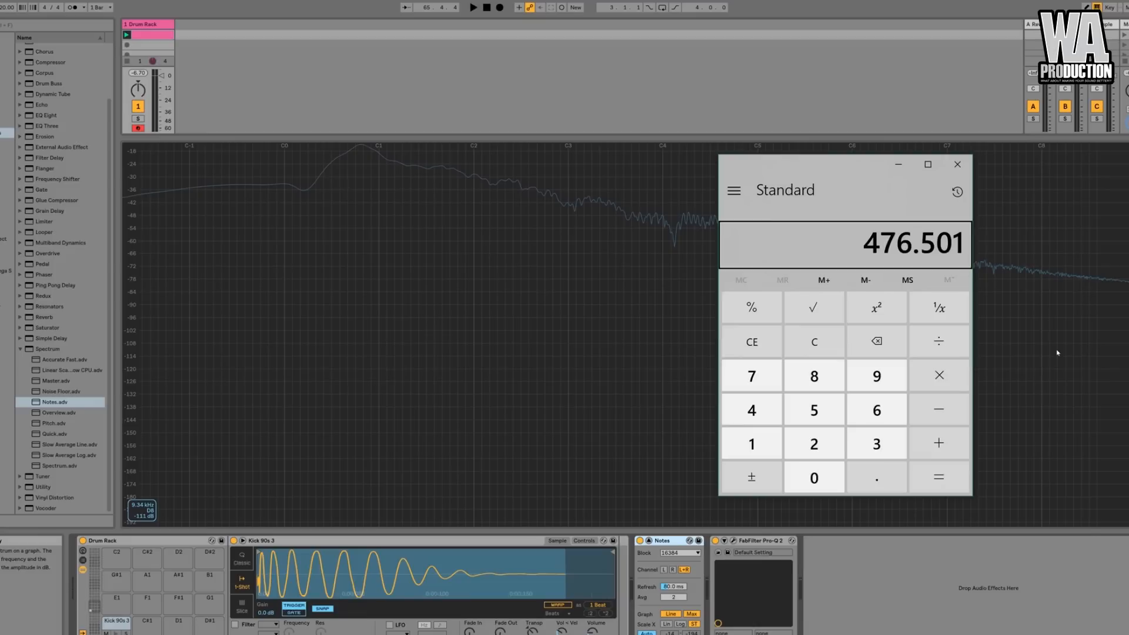
Return to Ableton Live, reopen Pro-Q 2, and add a bell band with its frequency set to 476 Hz
click(524, 402)
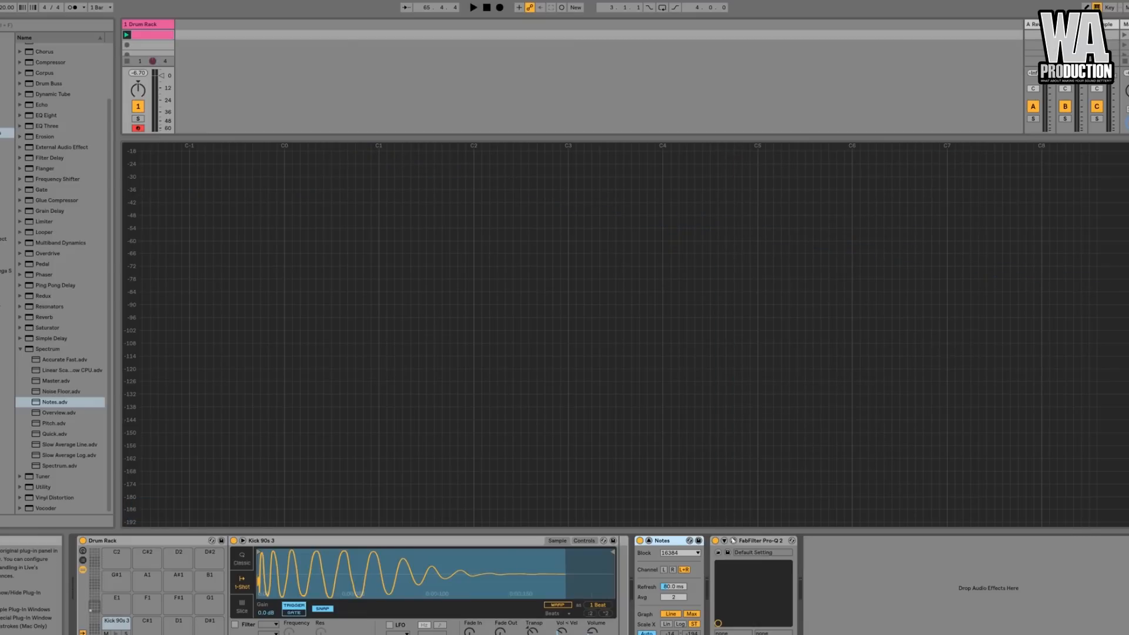
click(733, 541)
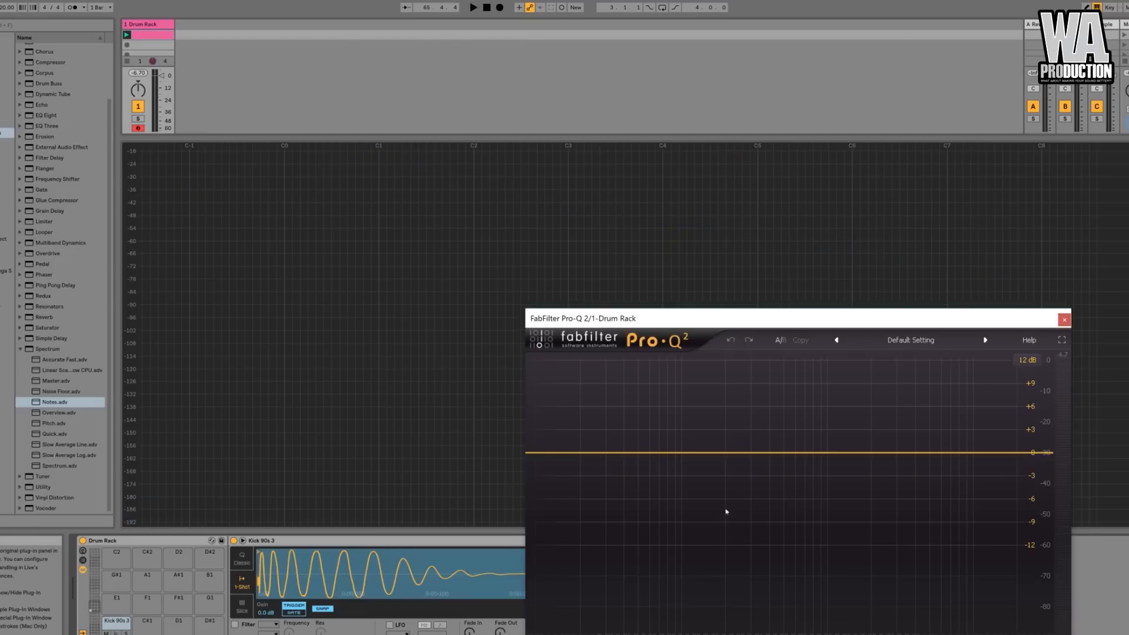
double_click(796, 452)
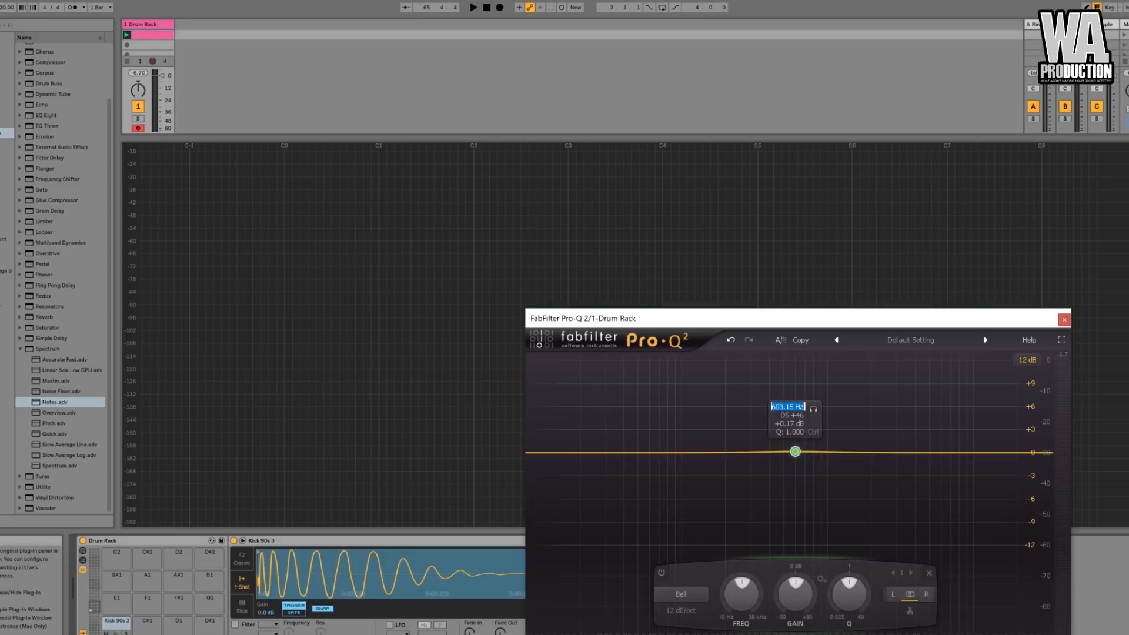
click(752, 634)
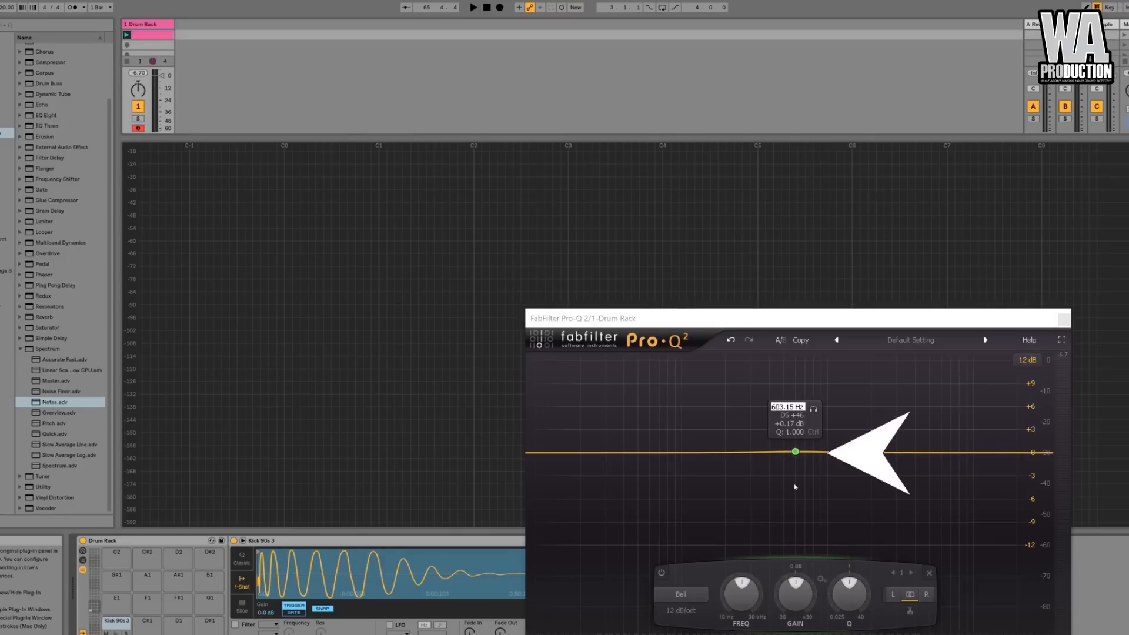
double_click(755, 585)
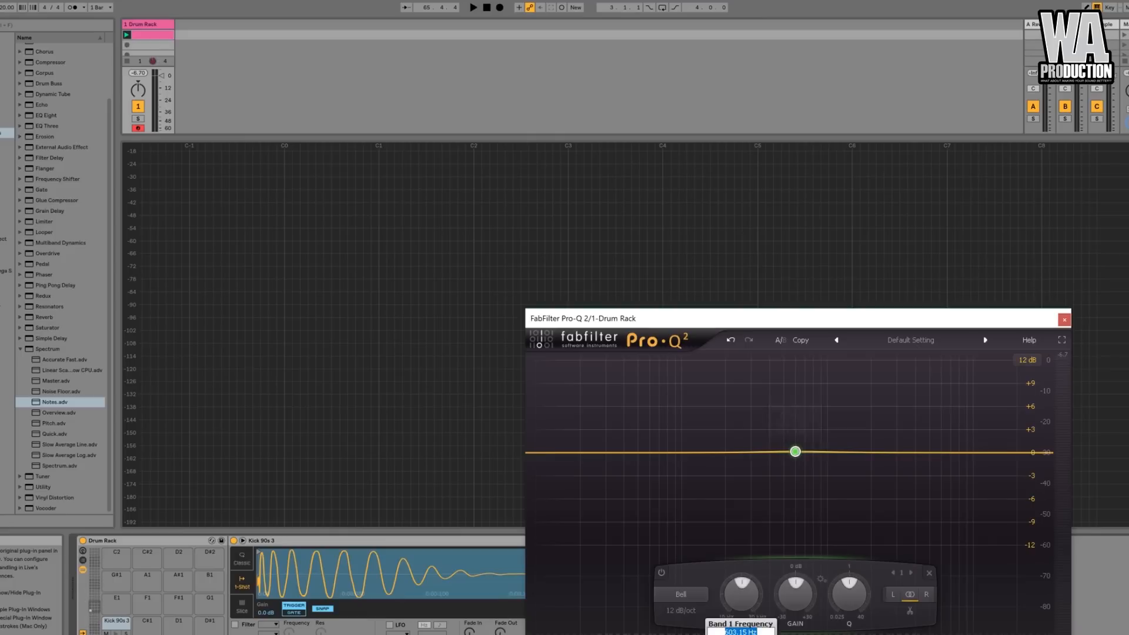
text(476)
key(Return)
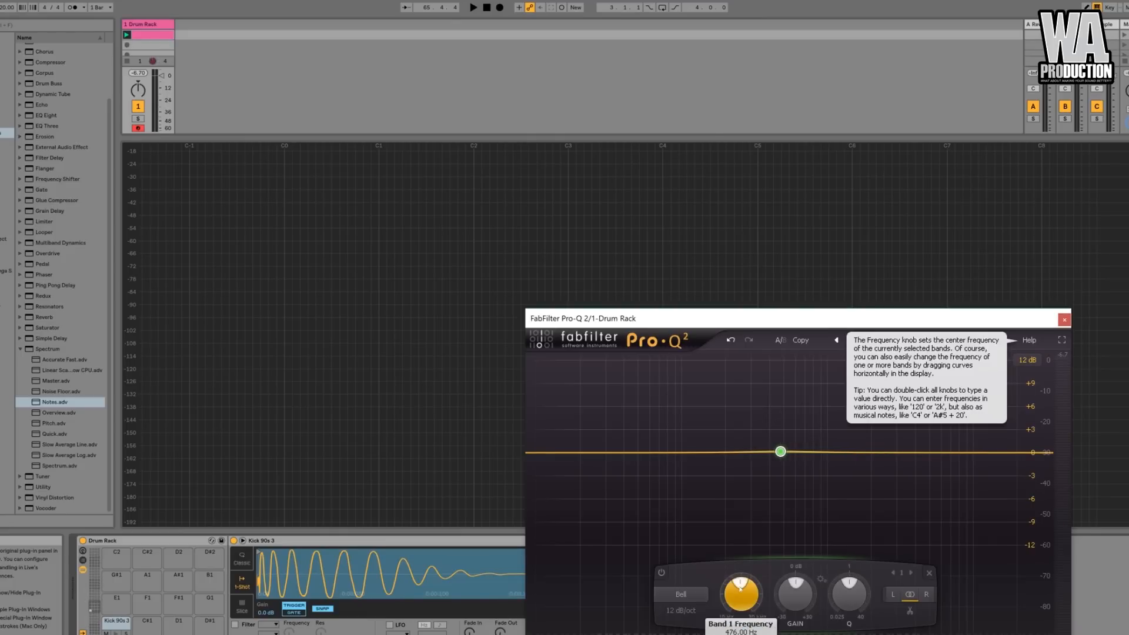
double_click(741, 586)
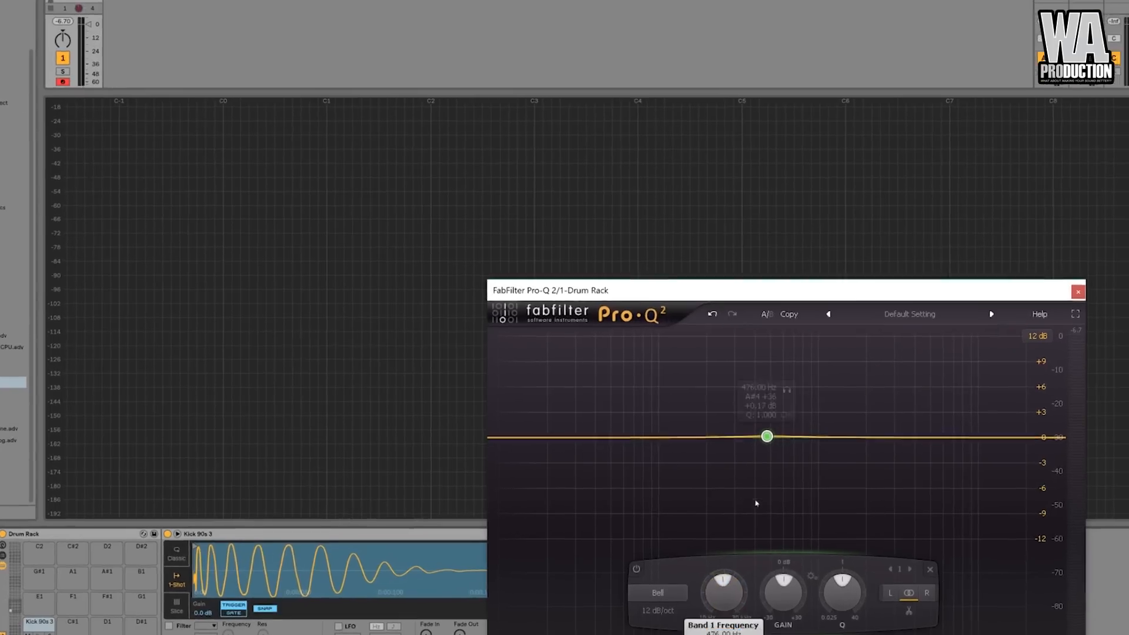
Lower the gain of the 476 Hz bell band to about -9 dB
click(794, 582)
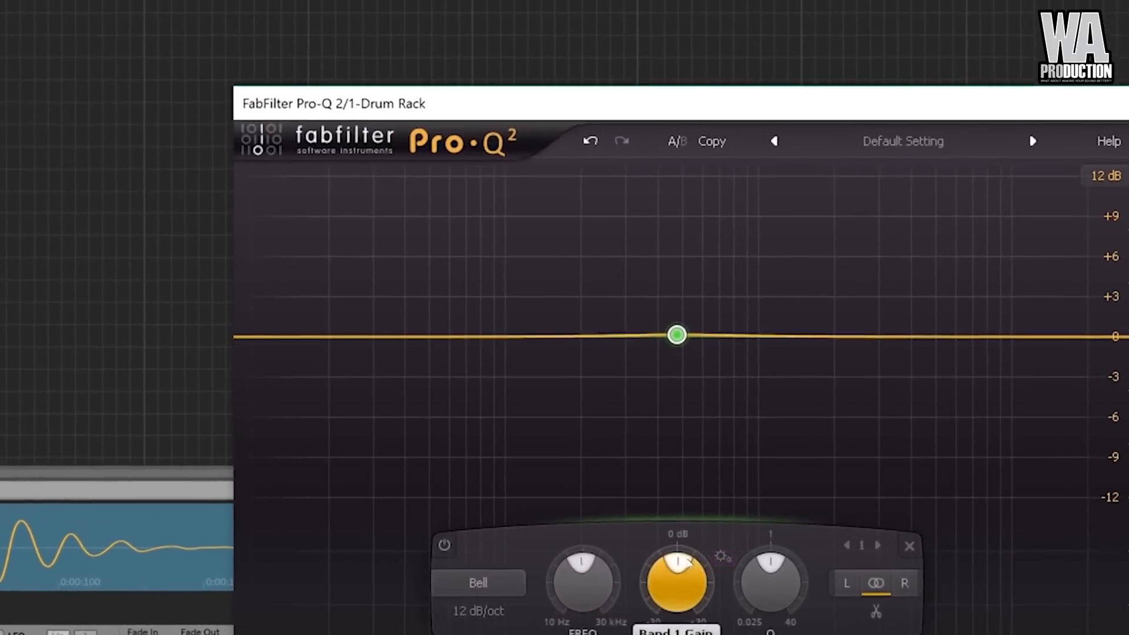
mouse_move(701, 573)
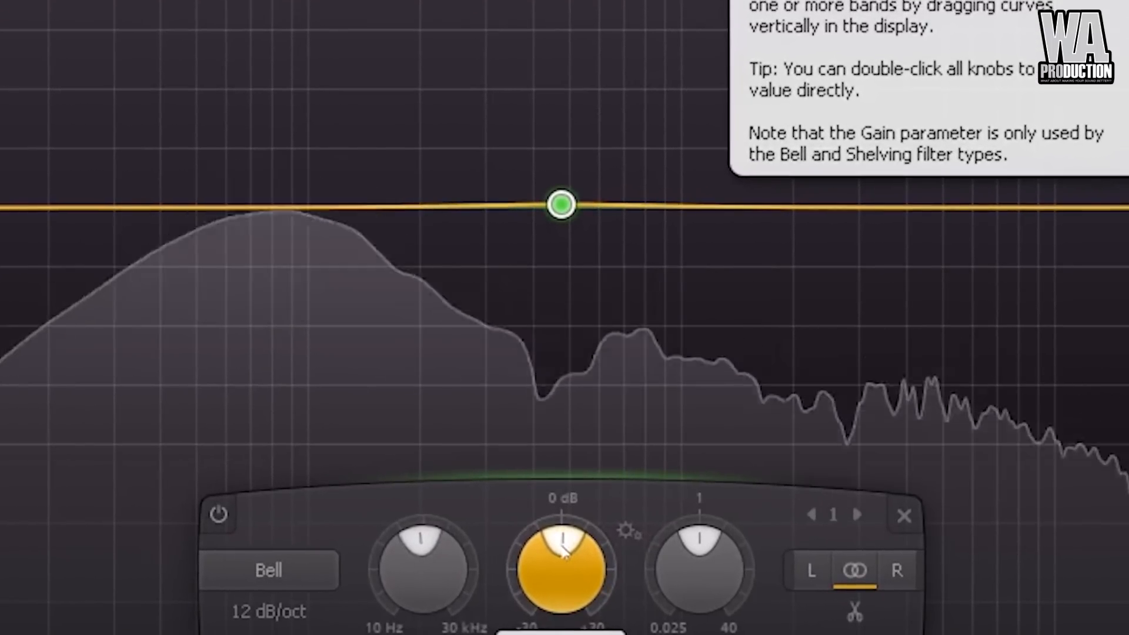
drag(610, 555, 532, 567)
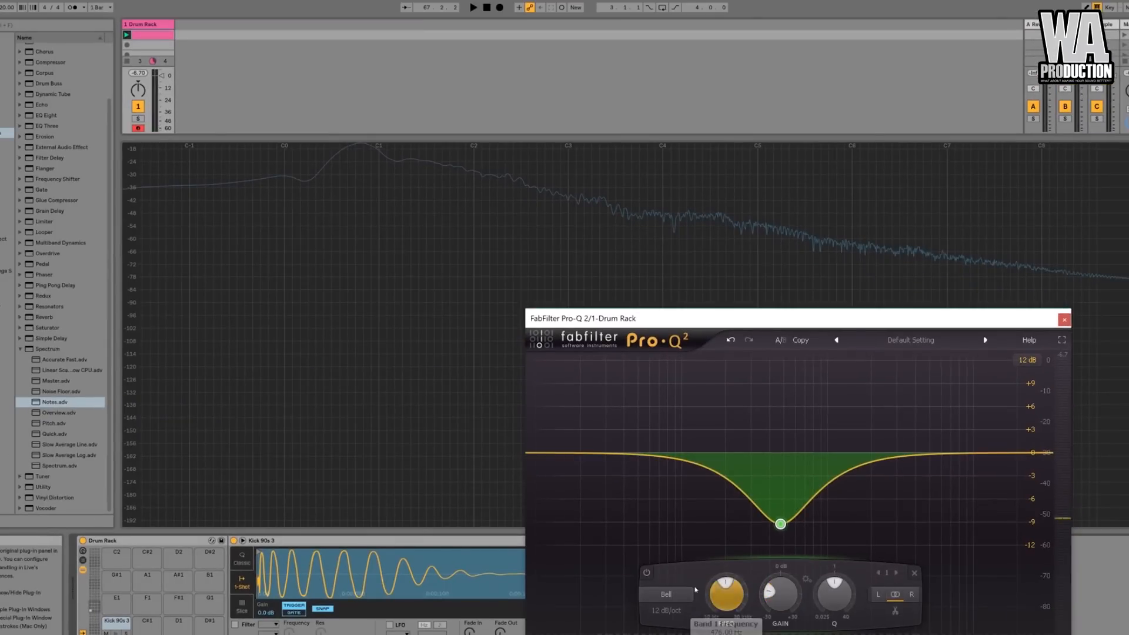
Play the kick with the 476 Hz cut bypassed and active in turn to compare the sound, leaving the band active
click(646, 575)
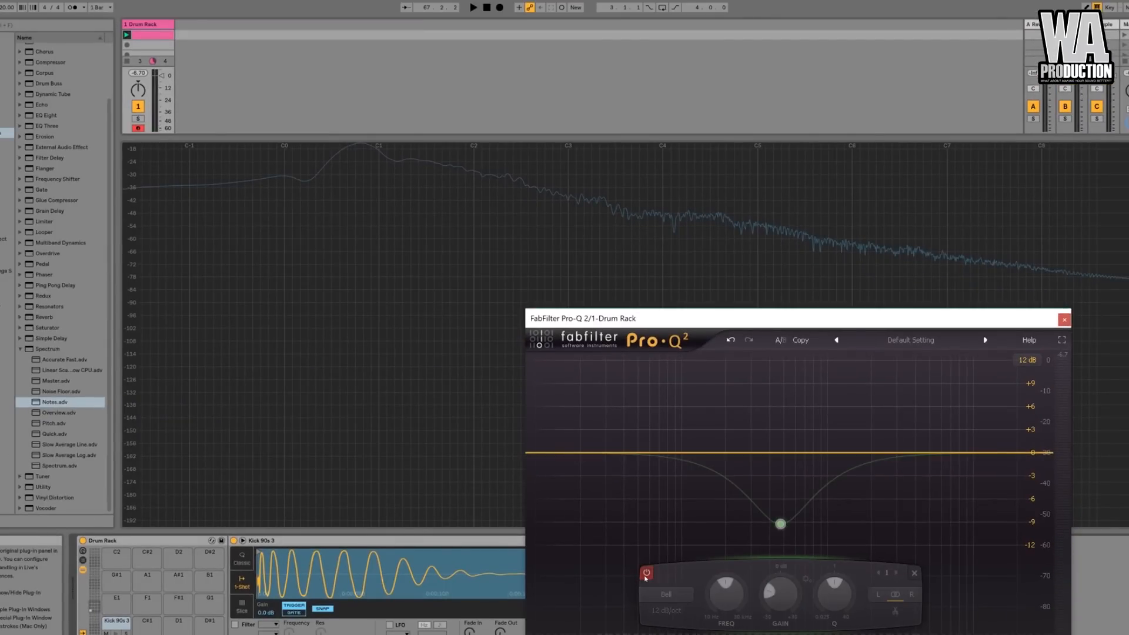
click(646, 574)
key(space)
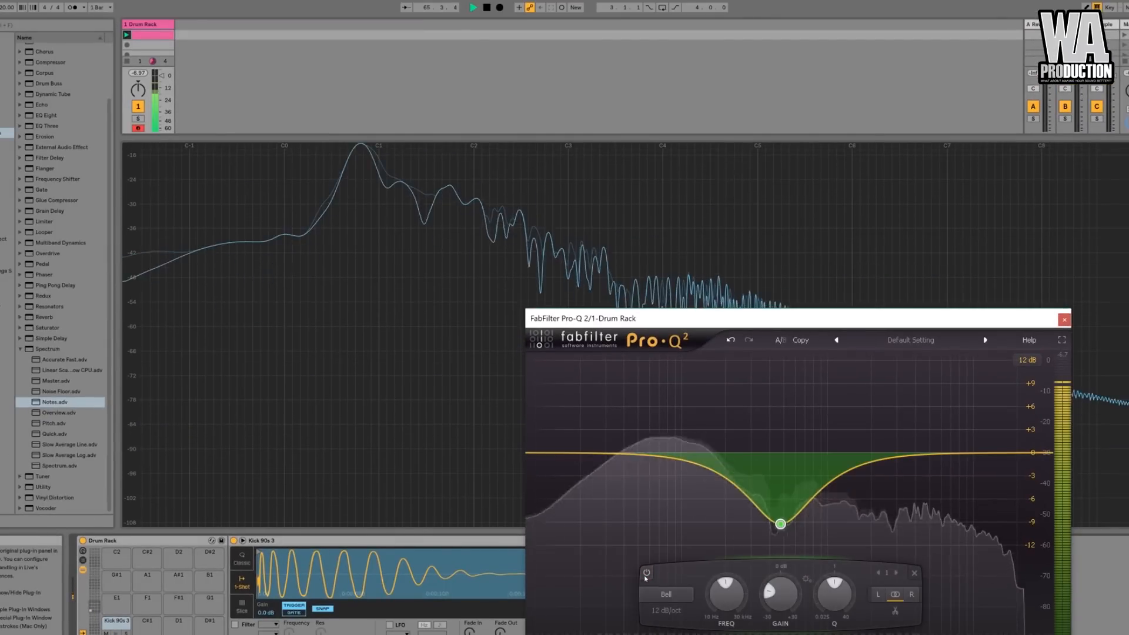
click(646, 574)
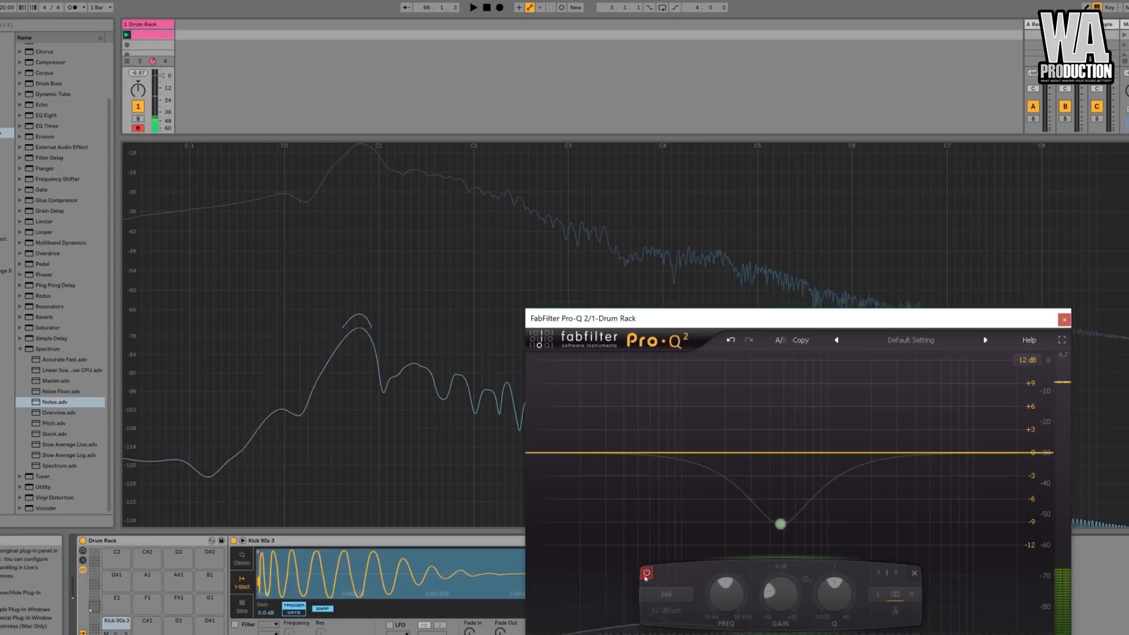
key(space)
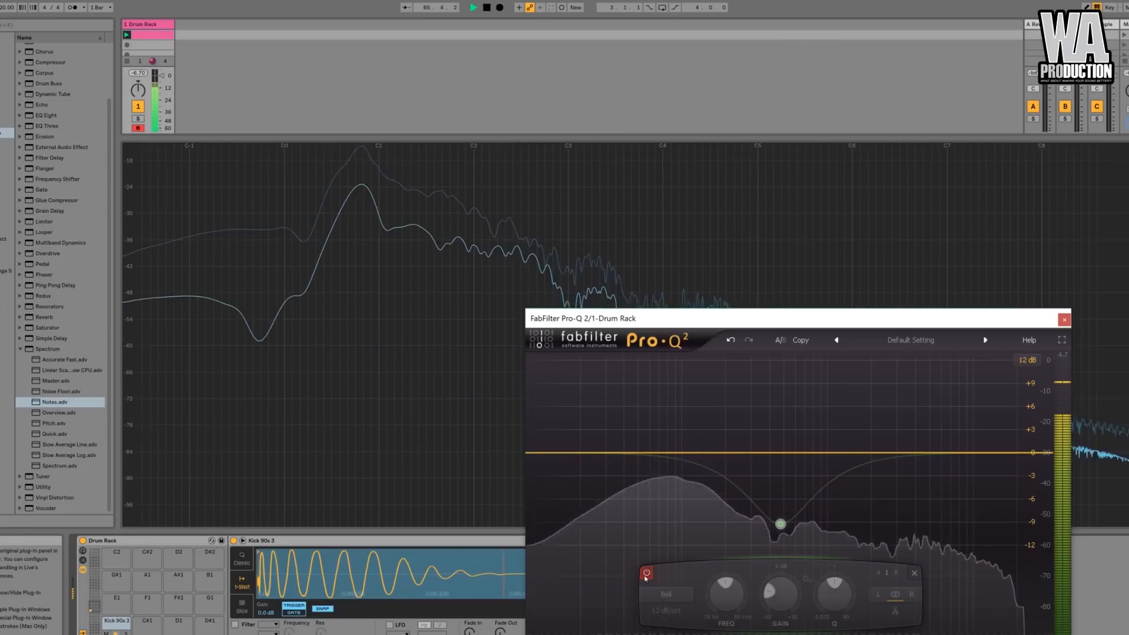
click(646, 573)
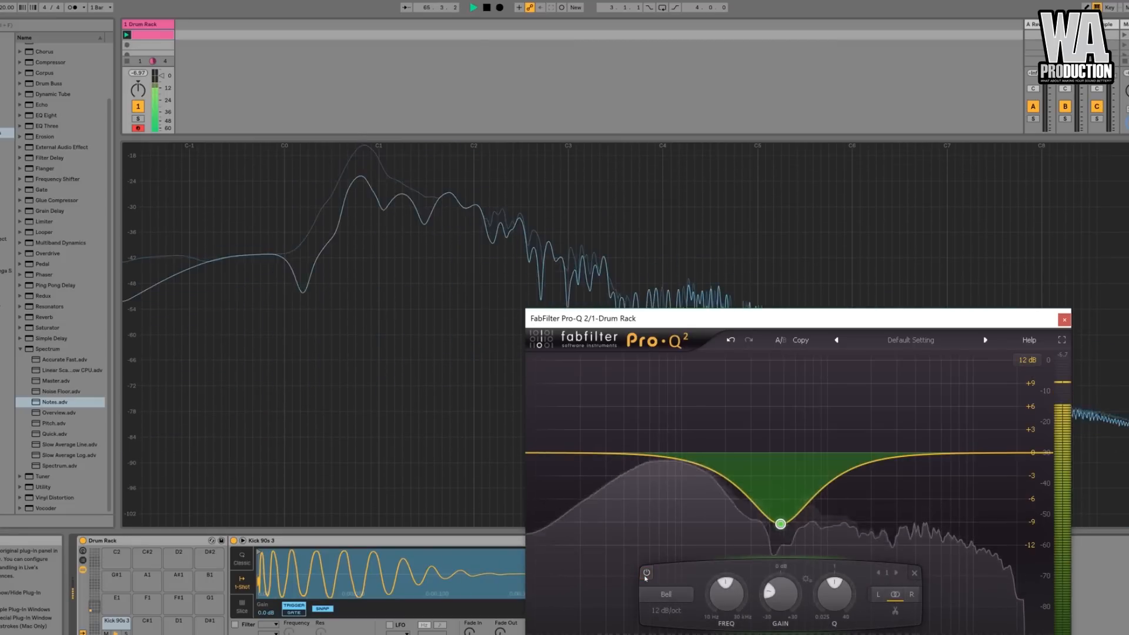
key(space)
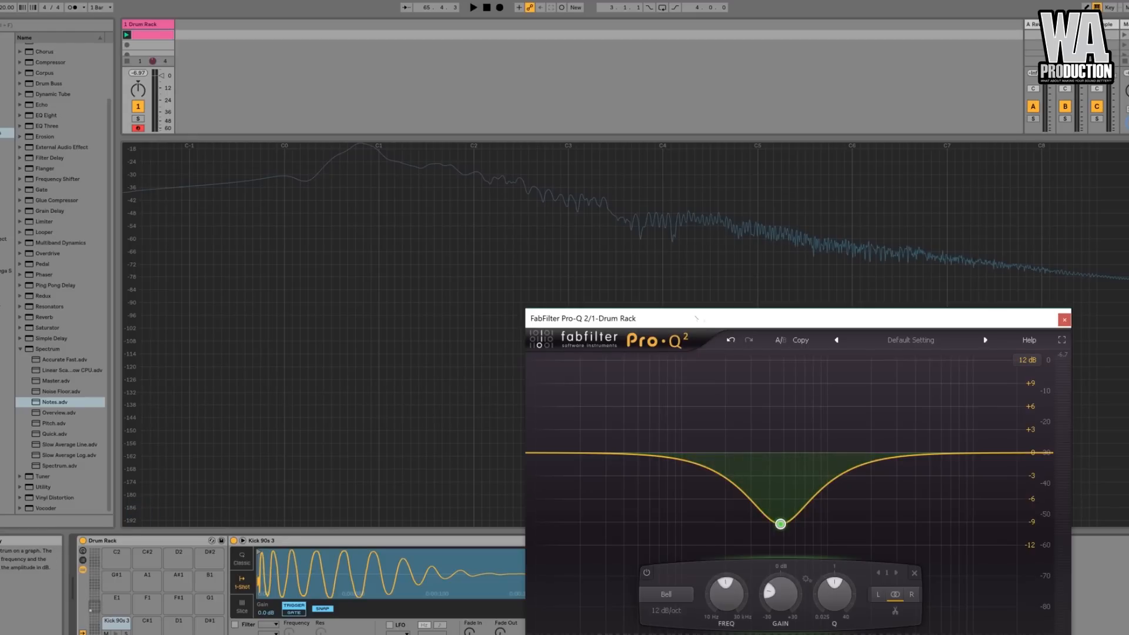
Move the Pro-Q 2 window out of the way and search the sample library for "kick"
drag(697, 320, 807, 177)
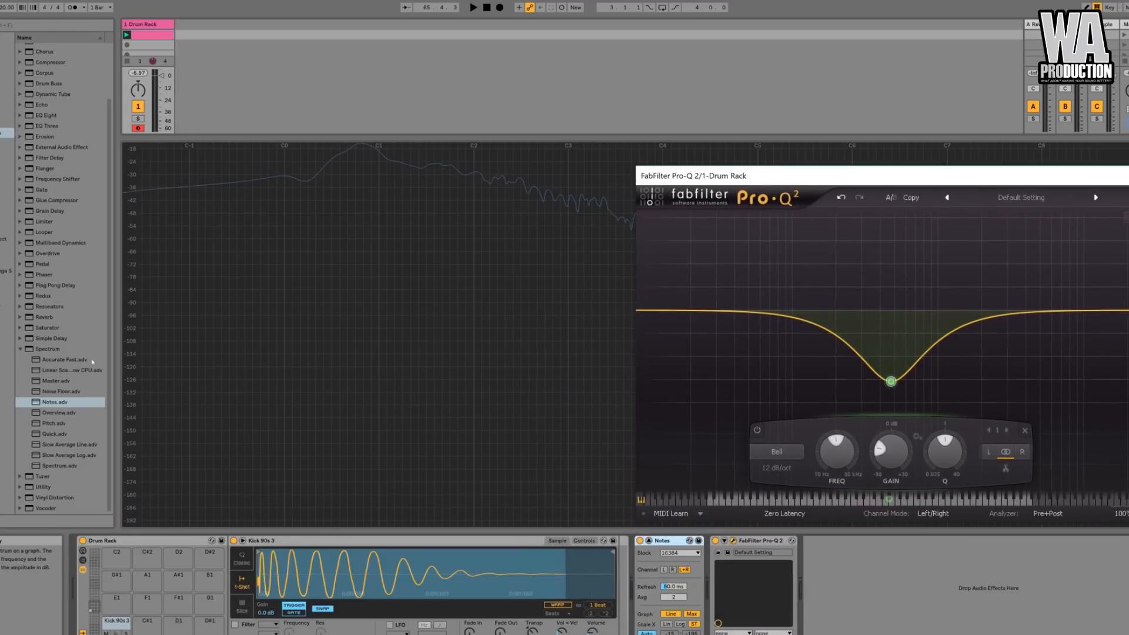
click(7, 186)
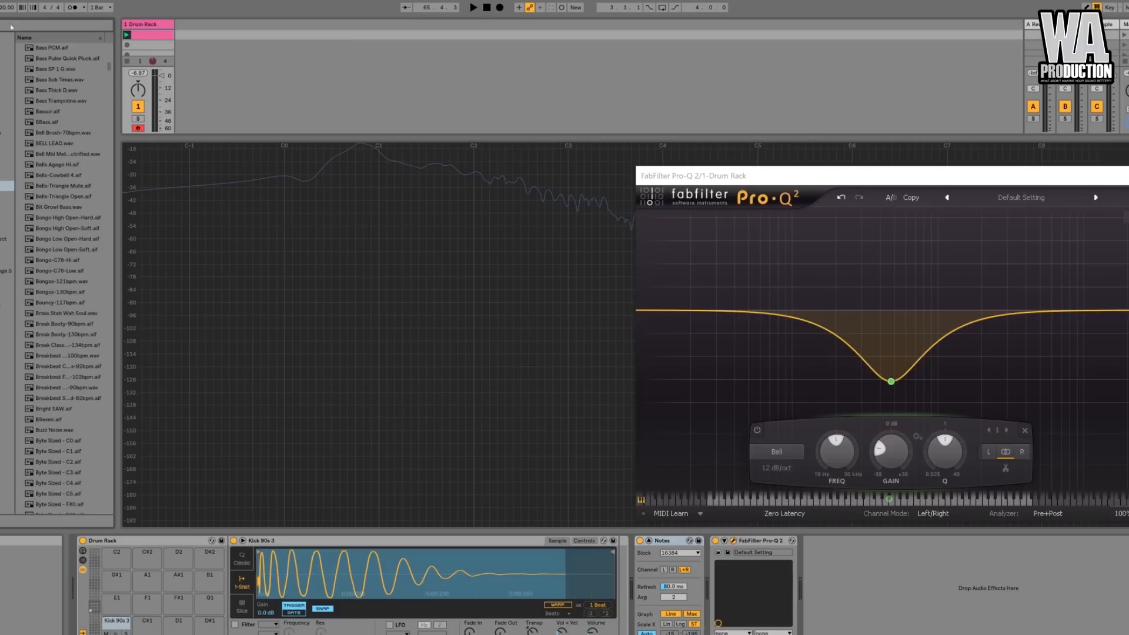
click(11, 27)
text(kick)
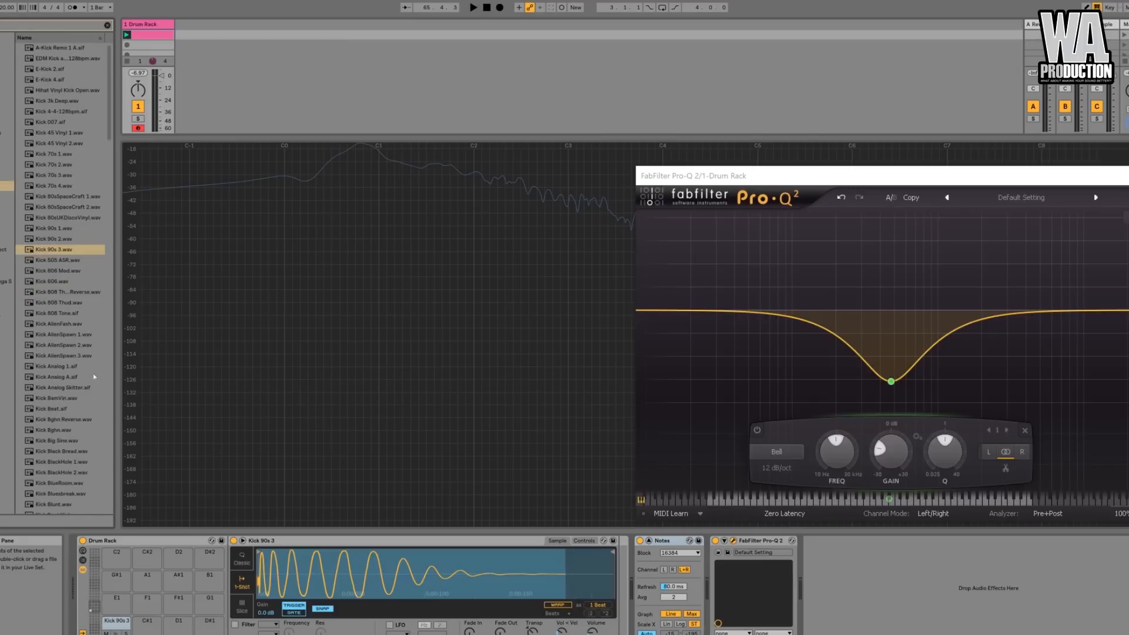
Audition several kick samples and replace Kick 90s 3 on its Drum Rack pad with Kick Bluesbreak.wav
click(95, 377)
click(77, 410)
scroll(77, 414, down, 3)
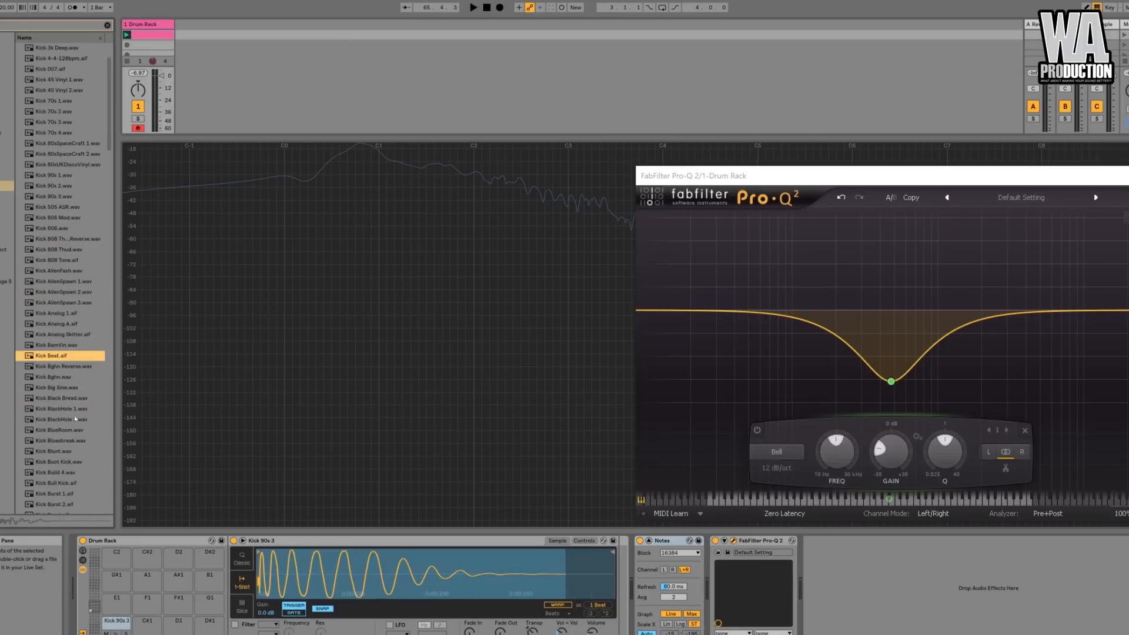
click(75, 420)
click(69, 442)
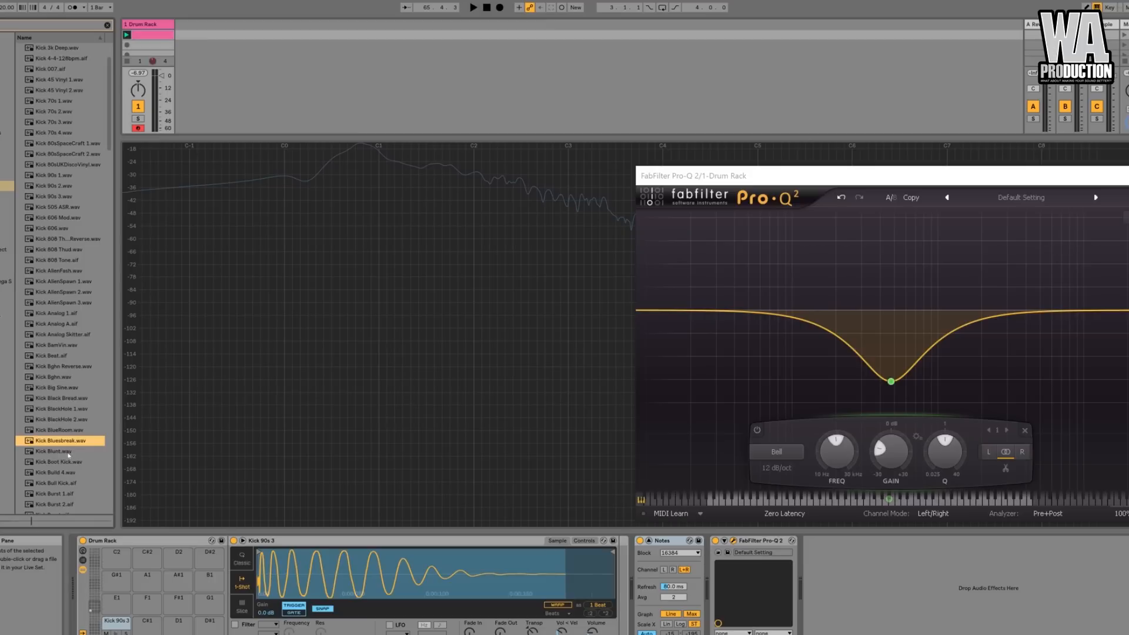
drag(58, 443, 111, 631)
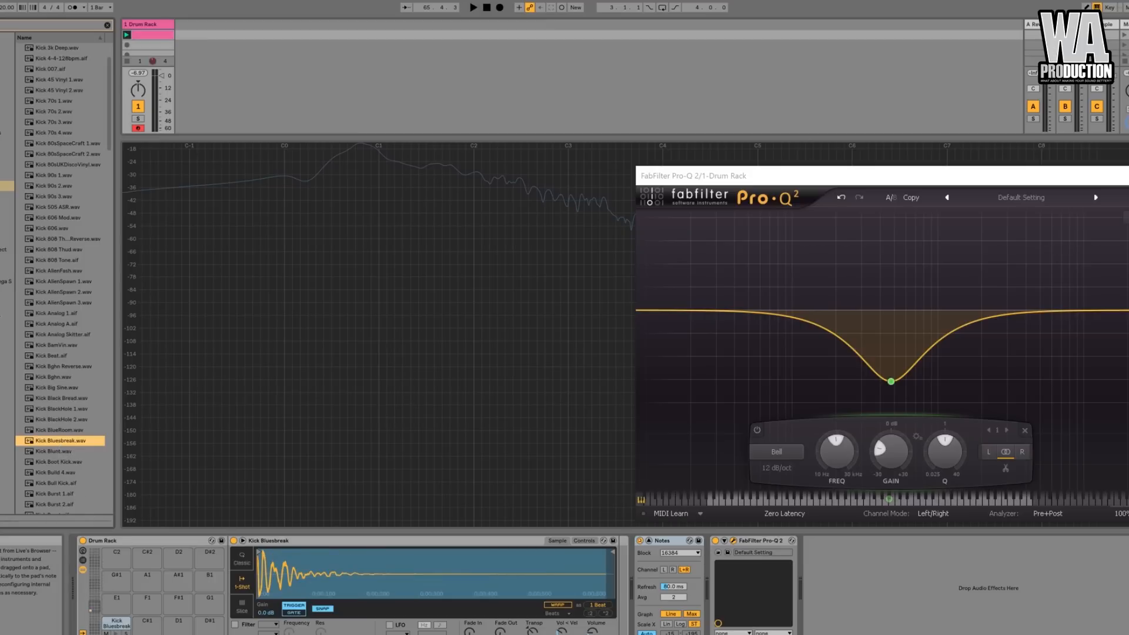
Turn off the Pro-Q 2 device and play the new kick to examine its fundamental frequency in Spectrum
mouse_move(891, 381)
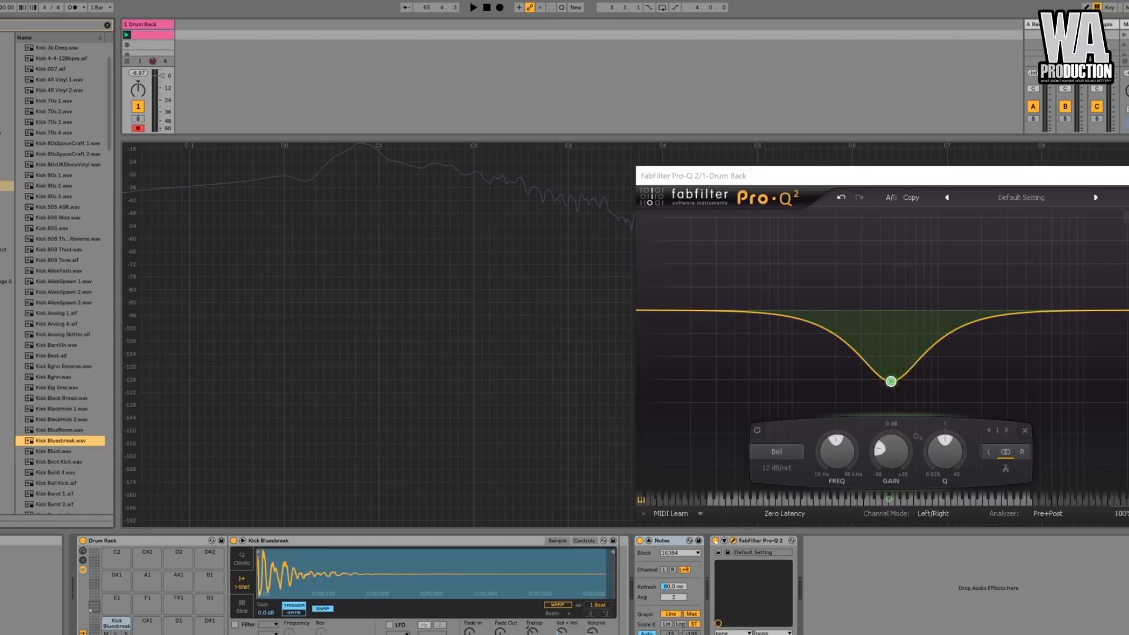
click(715, 541)
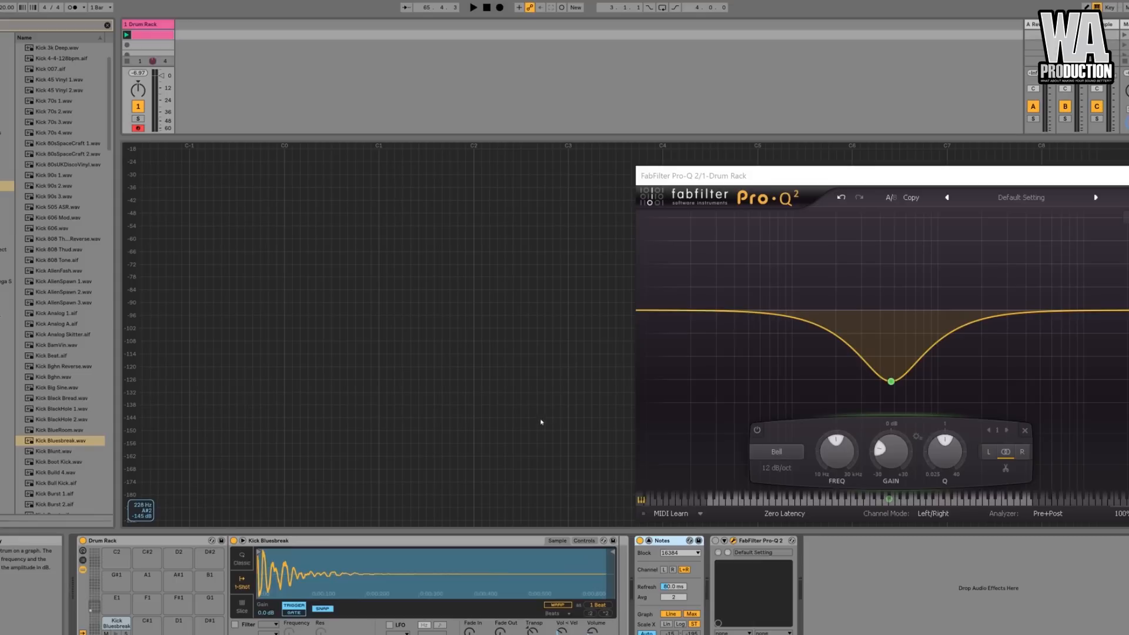
key(space)
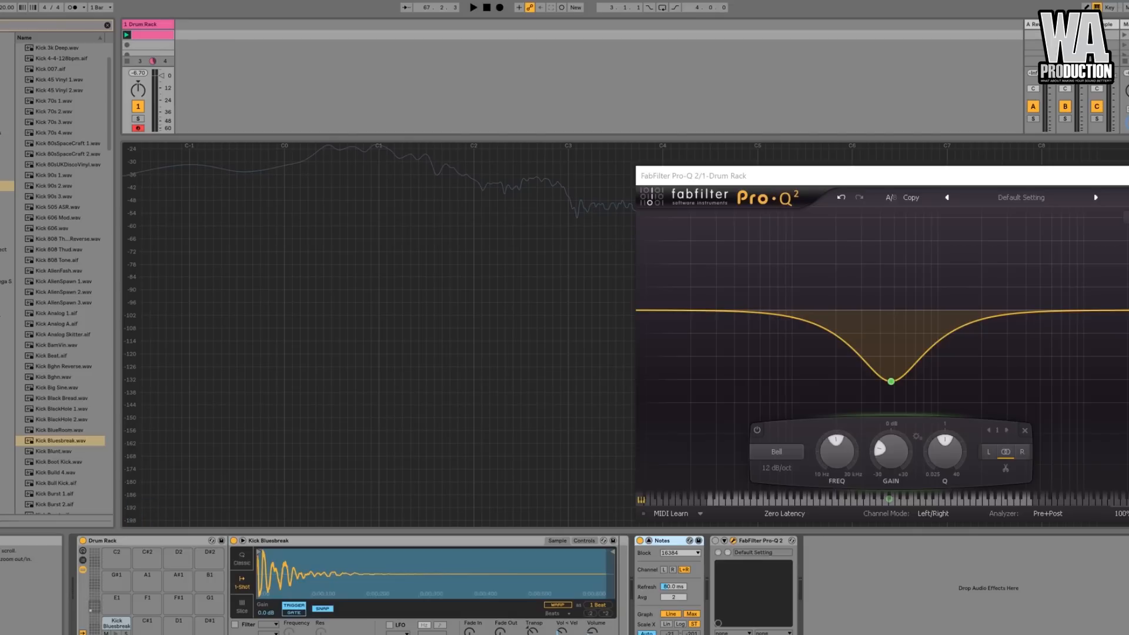
Switch to Calculator and compute 45 × 1.618 ÷ 2 × 10
mouse_move(751, 634)
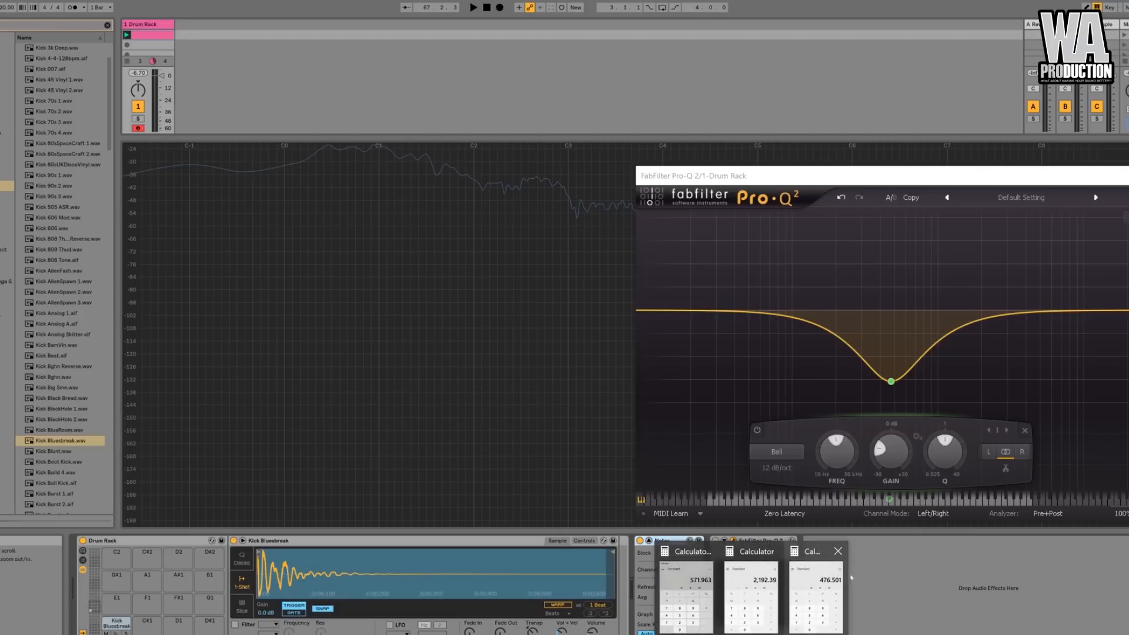
click(816, 594)
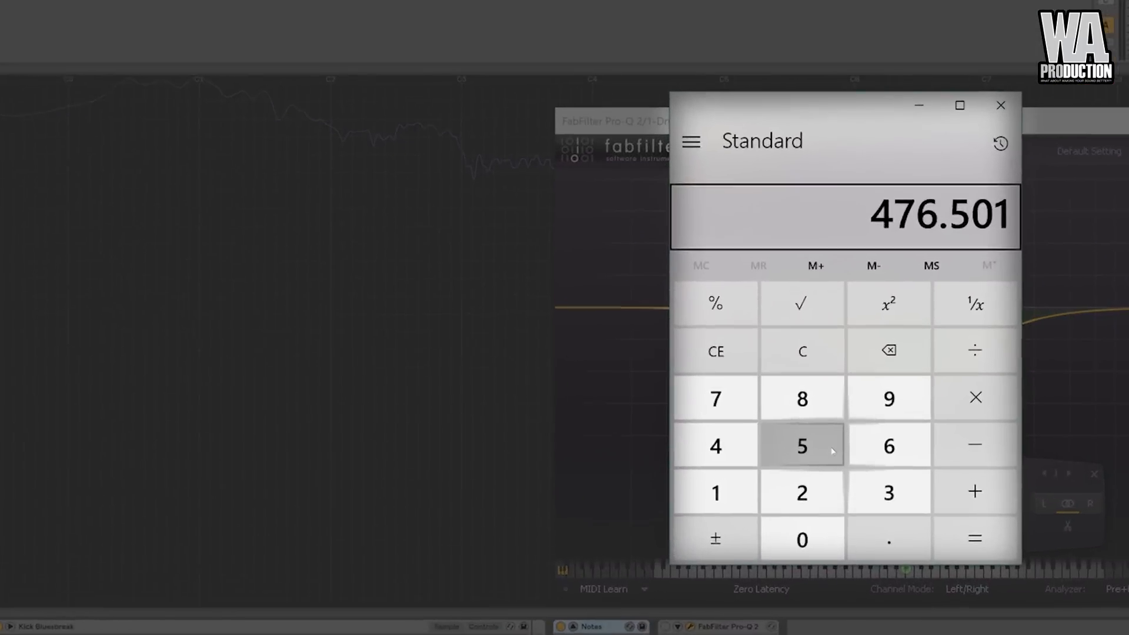
text(45)
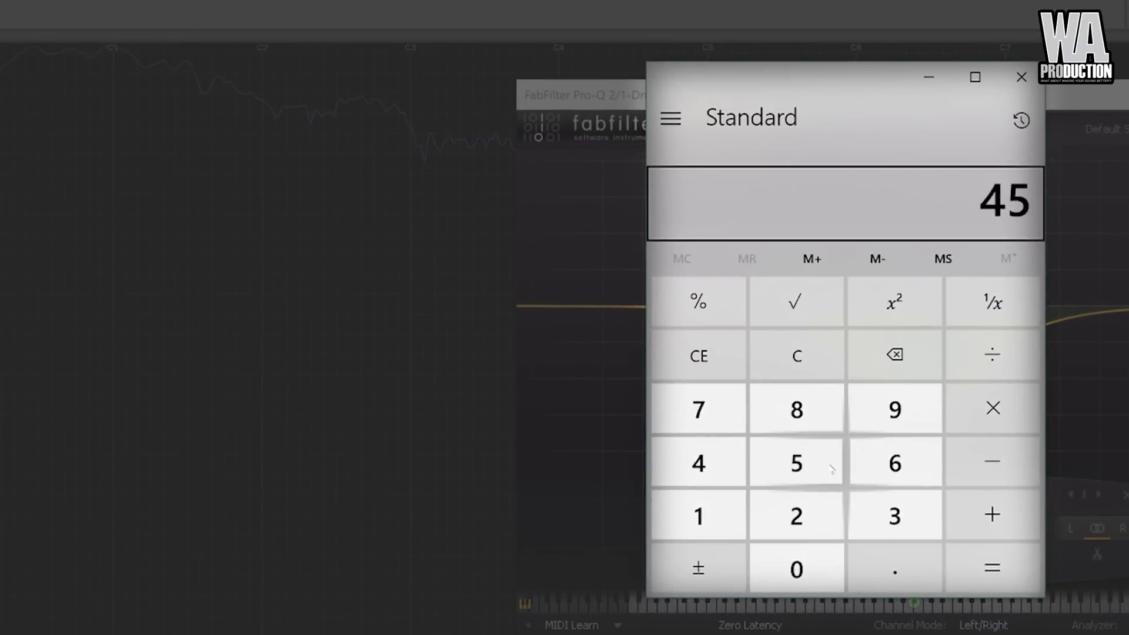
text(*)
text(1.618)
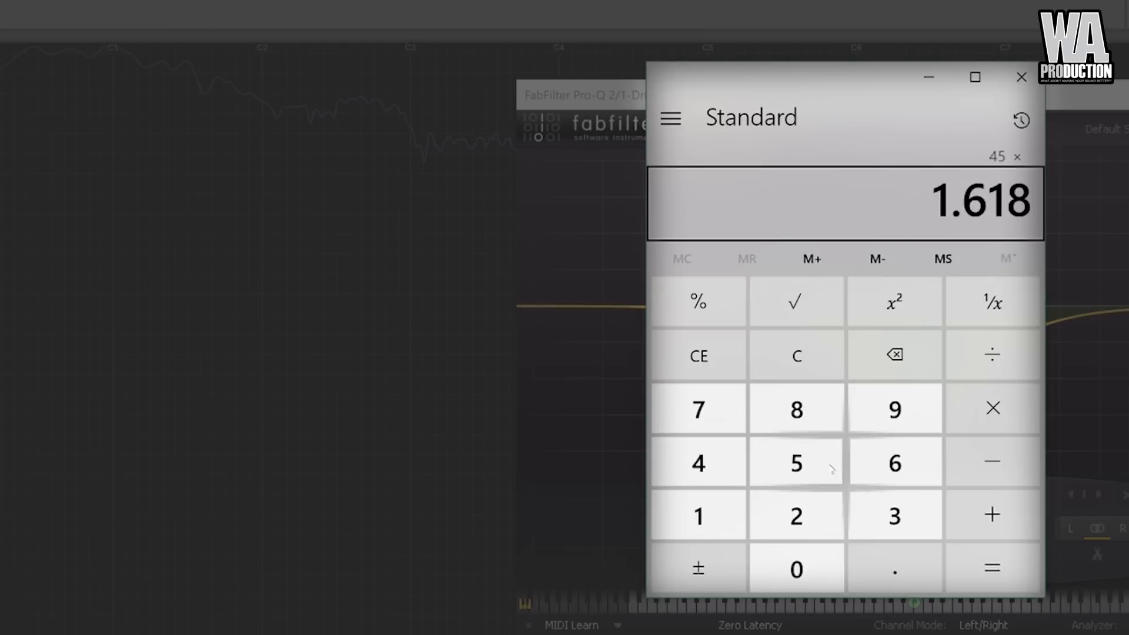
text(/2*)
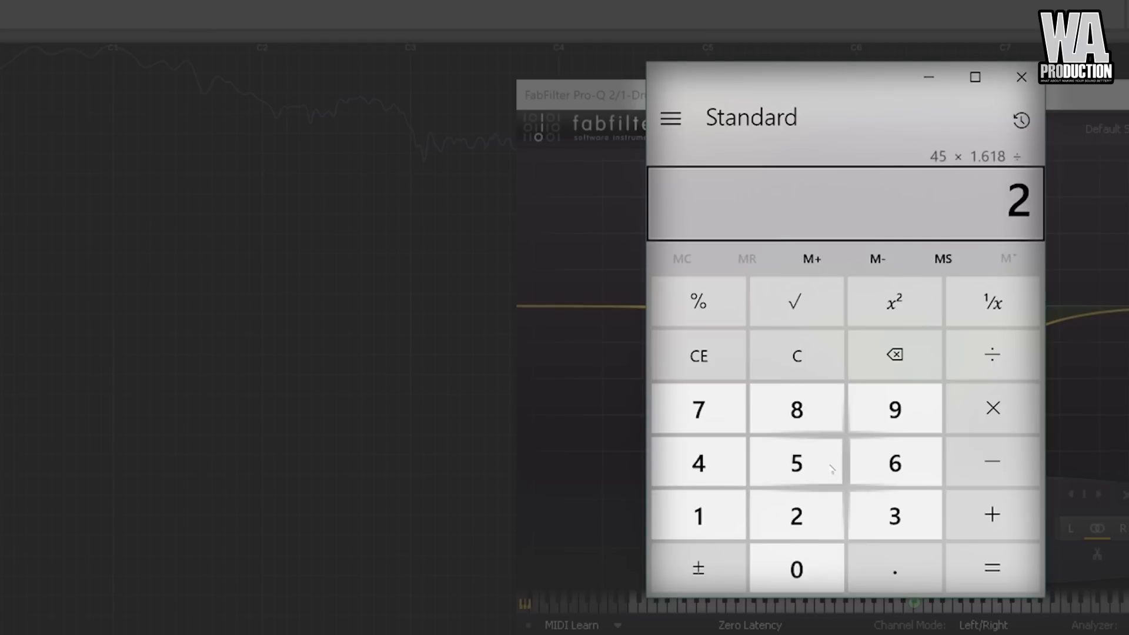
text(10)
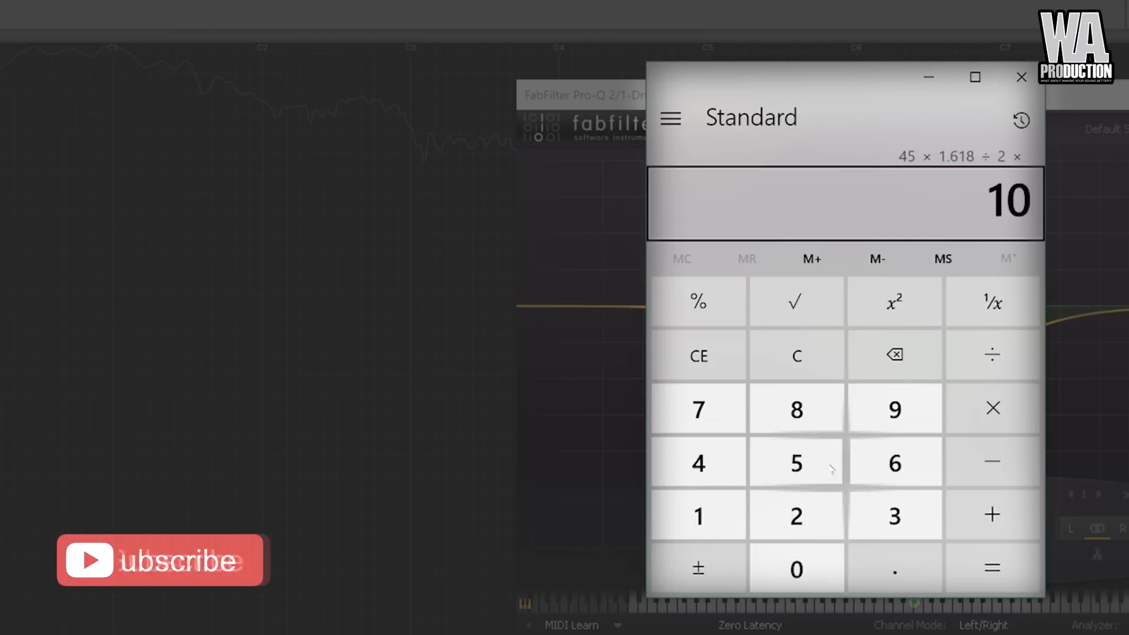
key(Return)
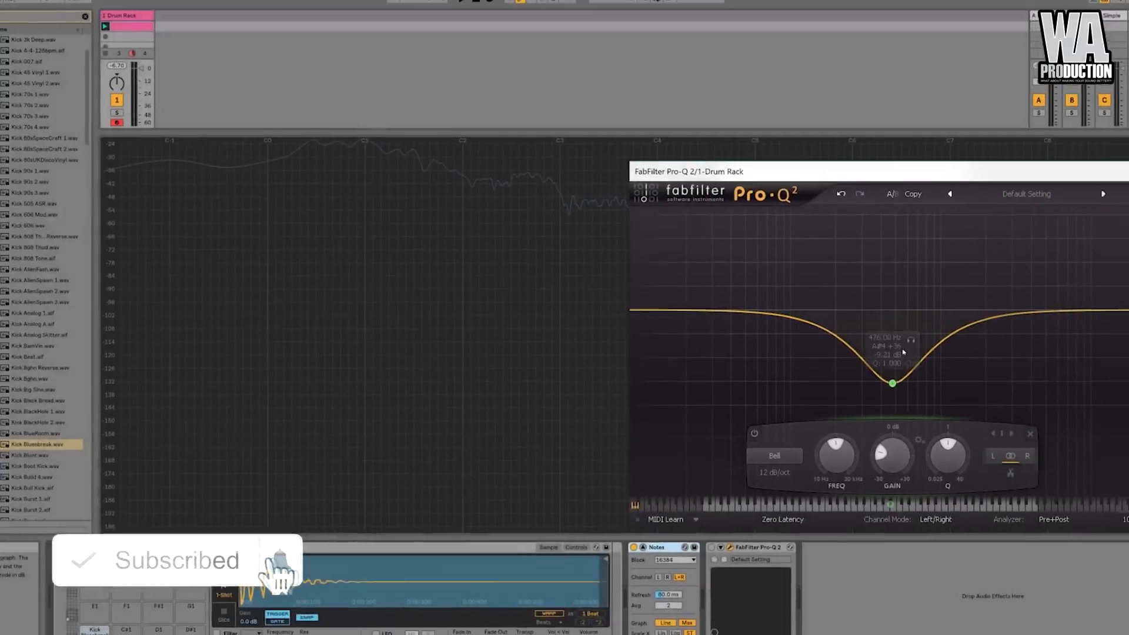
Return to Ableton Live and set the Pro-Q 2 bell band's frequency to 364 Hz
double_click(893, 383)
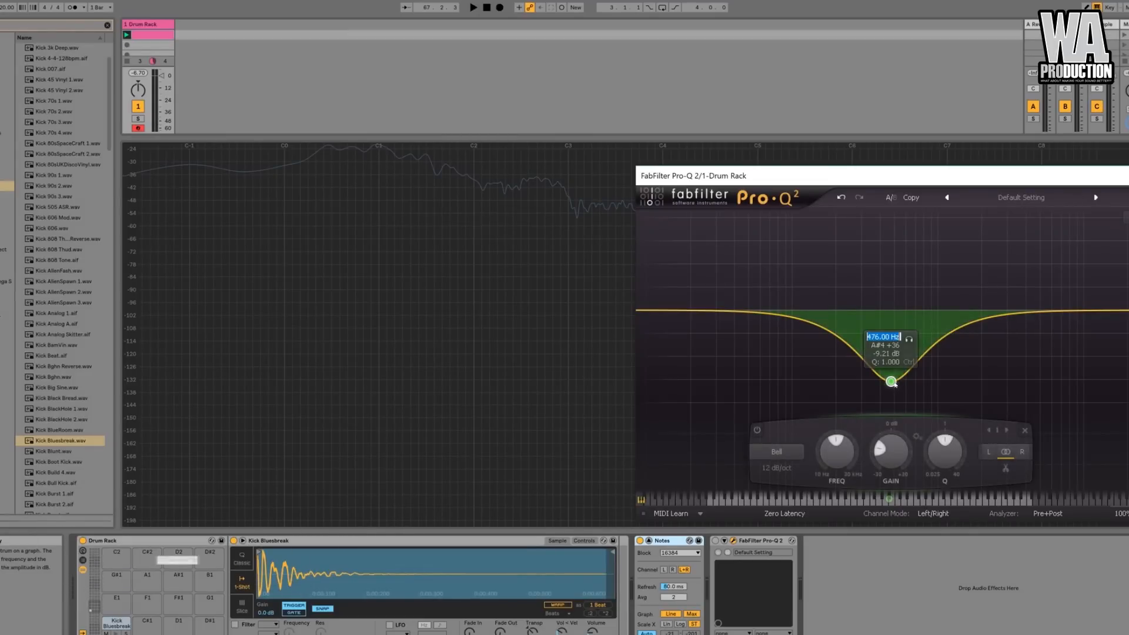
text(364)
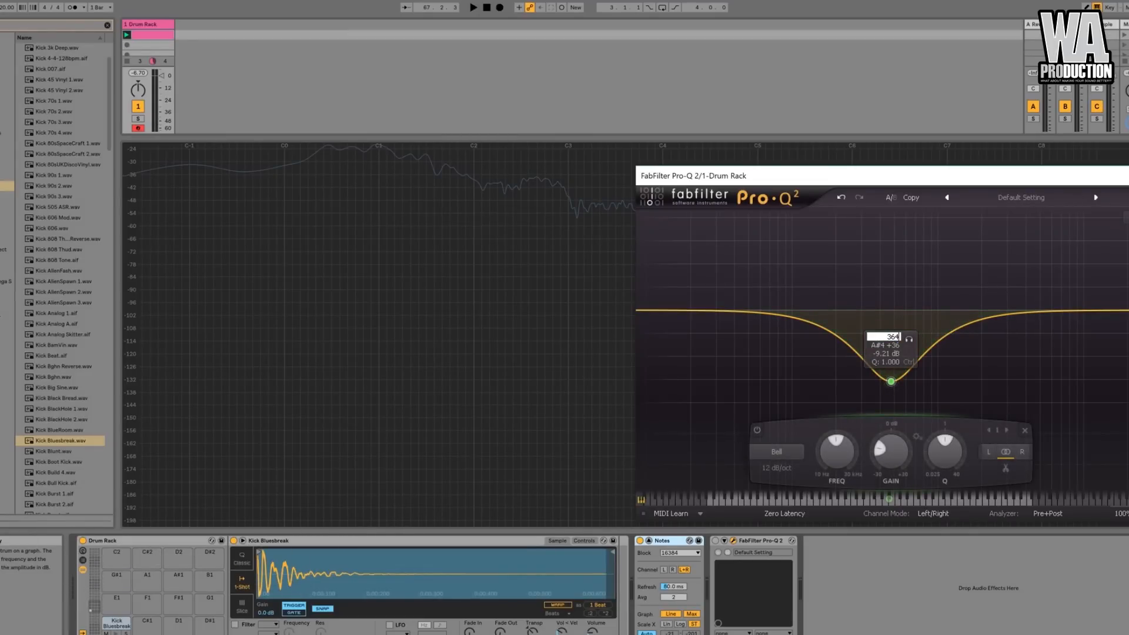
key(Return)
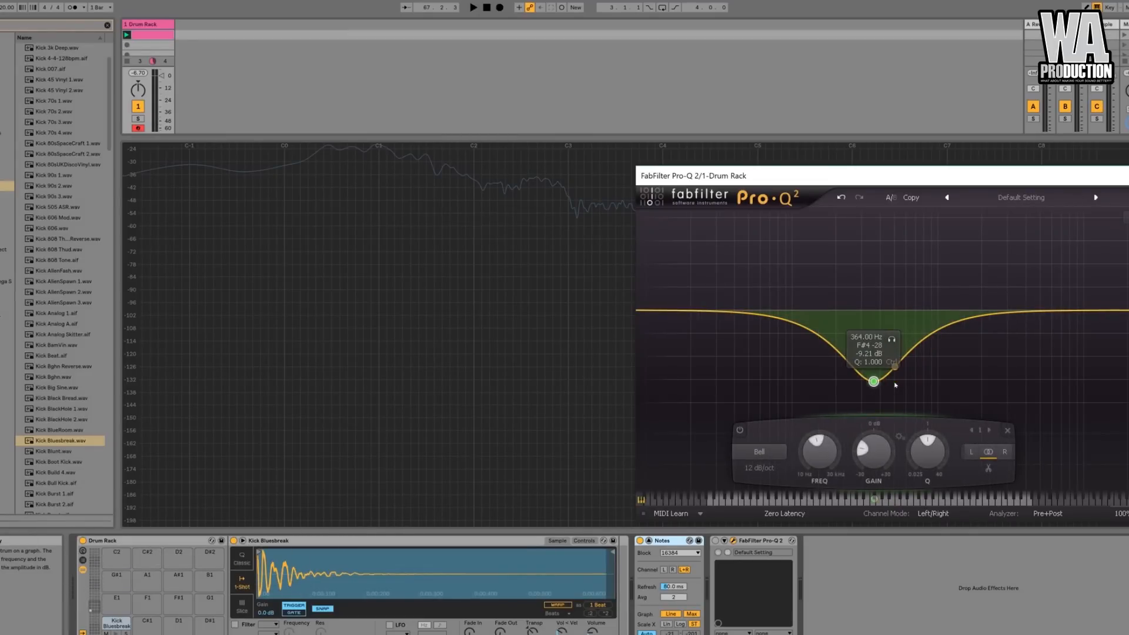
Turn Pro-Q 2 back on and compare the kick in playback with the 364 Hz band bypassed and active
click(740, 429)
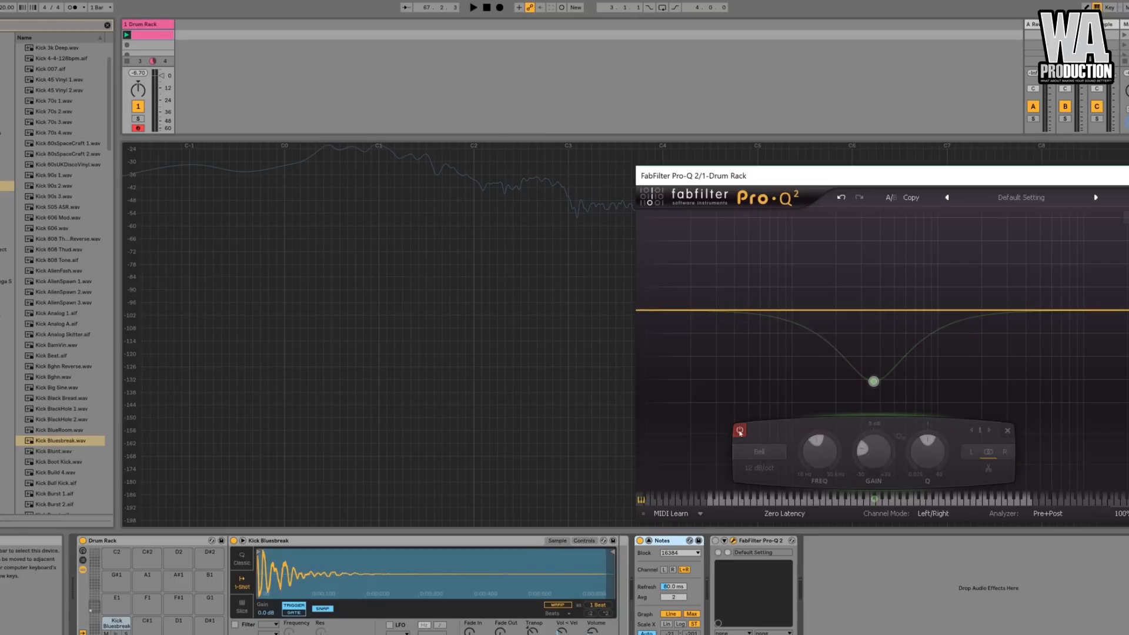
key(space)
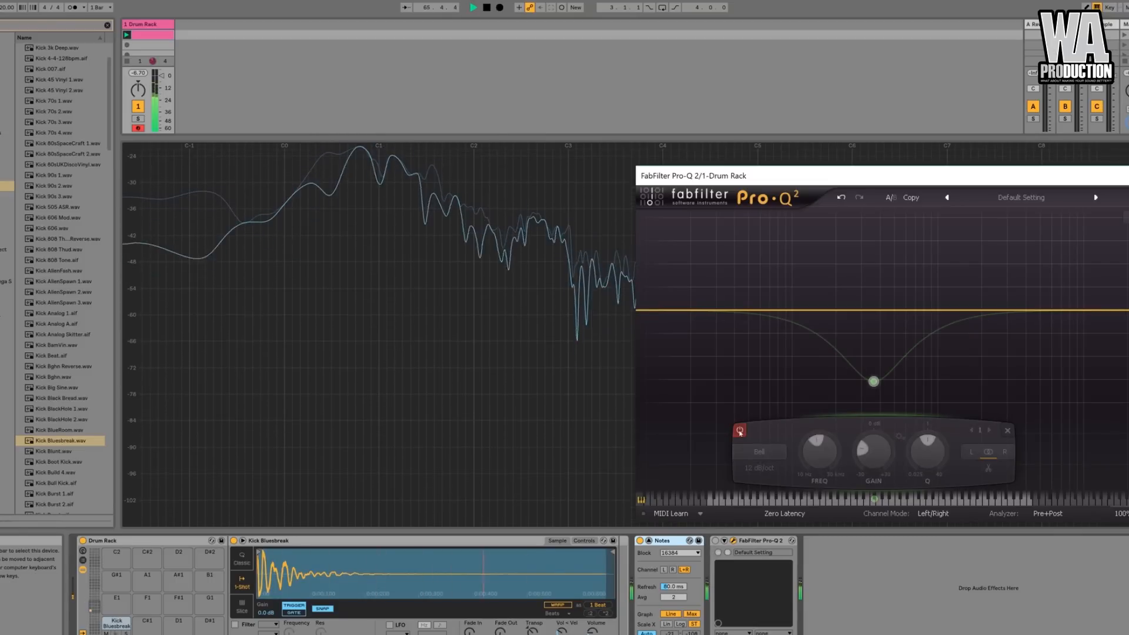
click(740, 430)
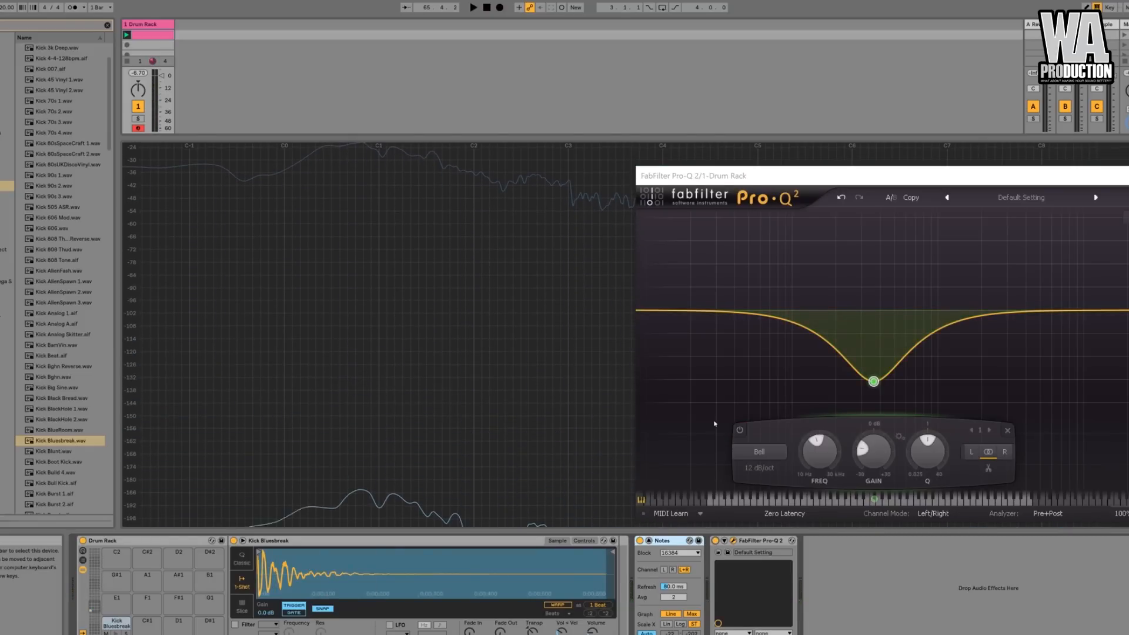
key(space)
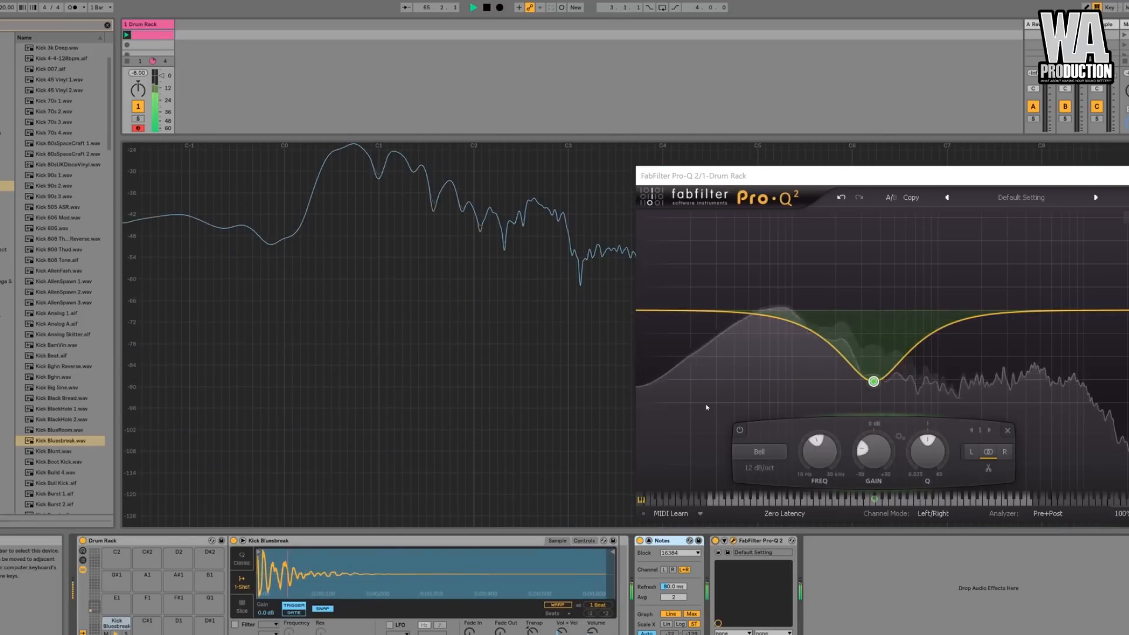
key(space)
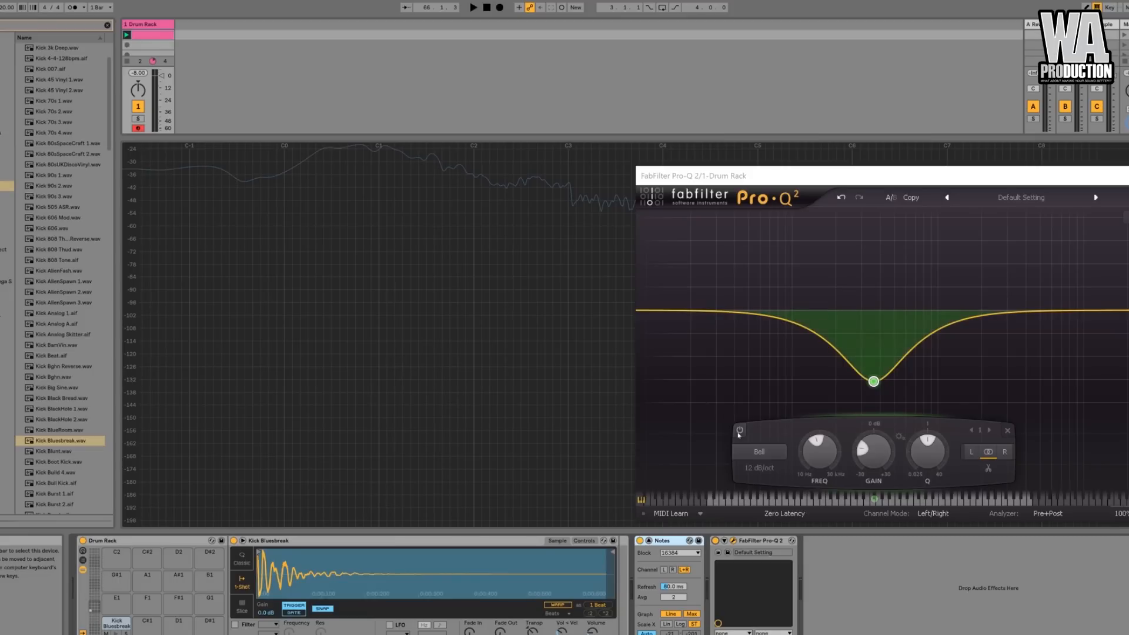
Bypass the 364 Hz band again and play the kick without the cut
mouse_move(738, 434)
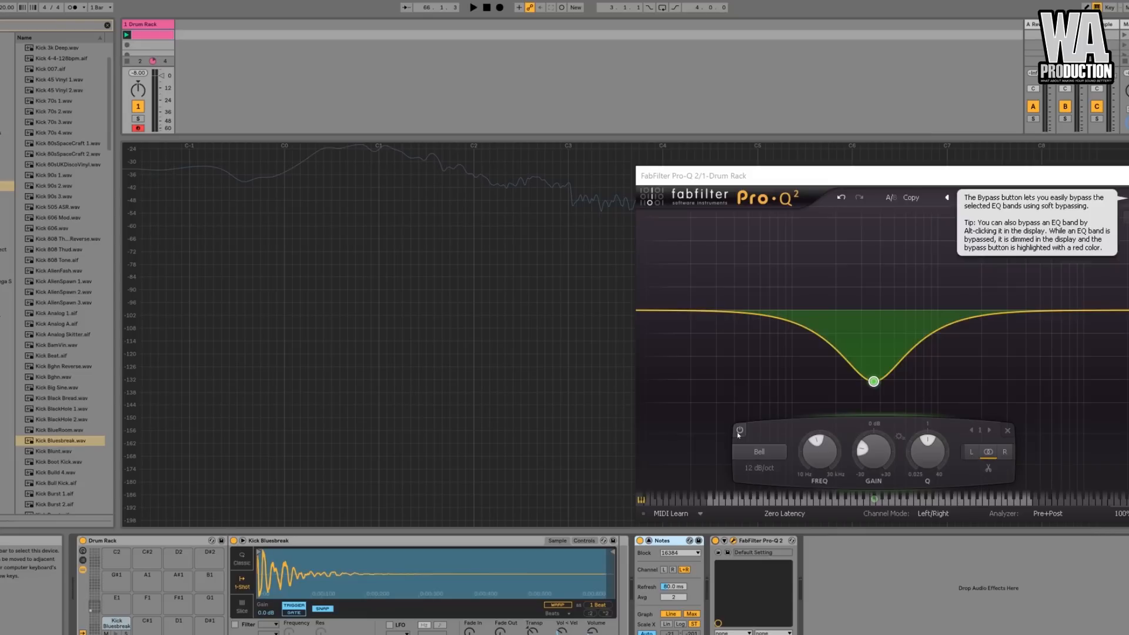
mouse_move(866, 457)
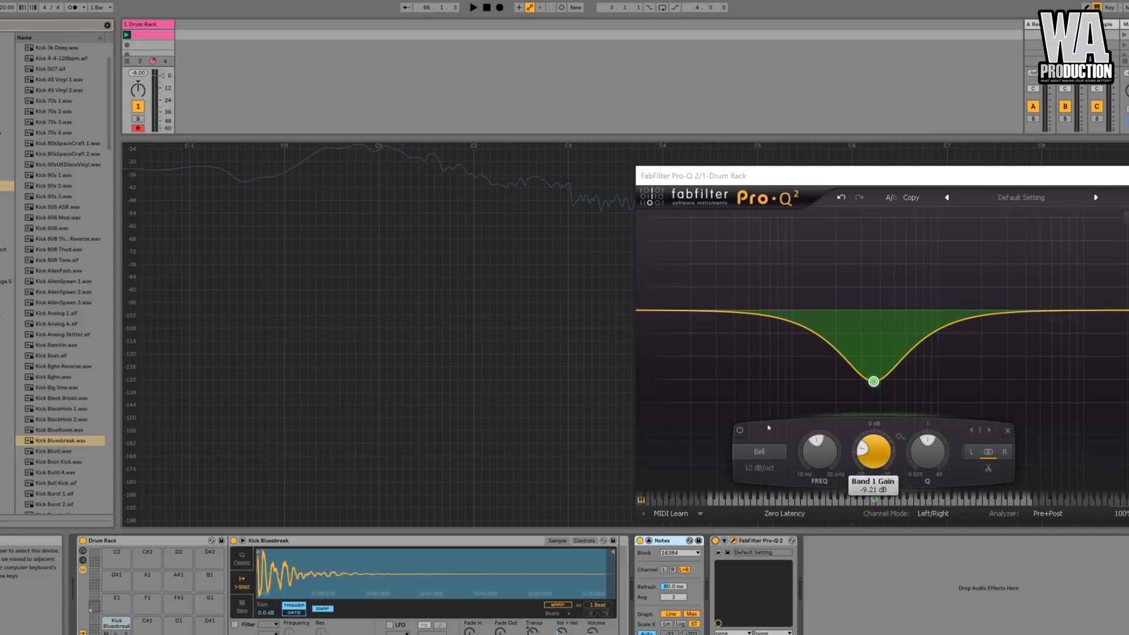
click(739, 430)
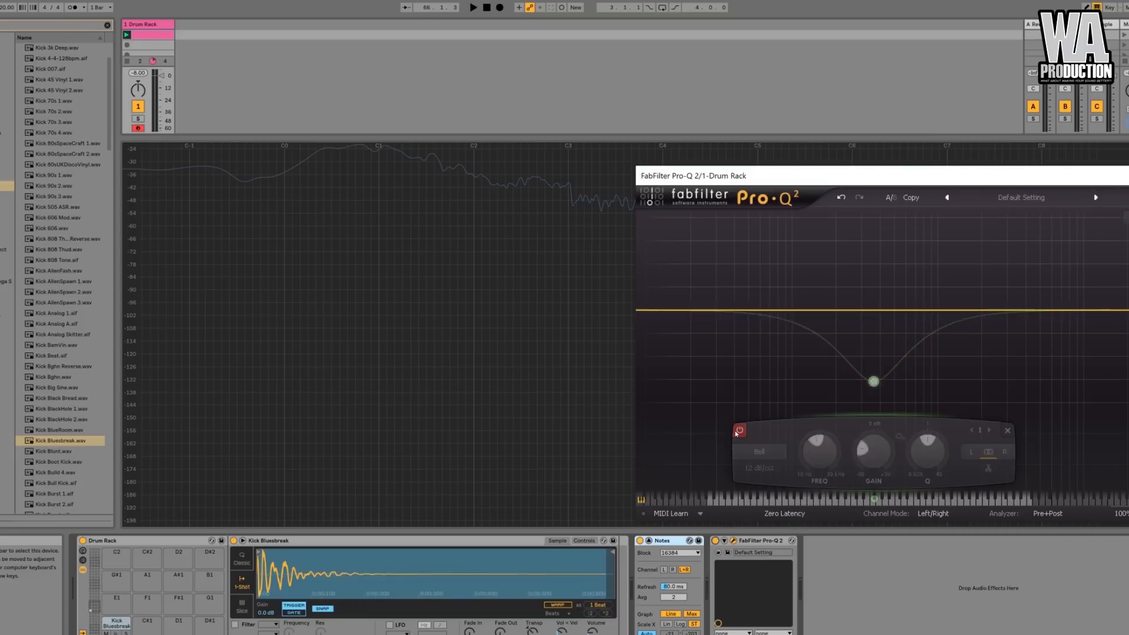
key(space)
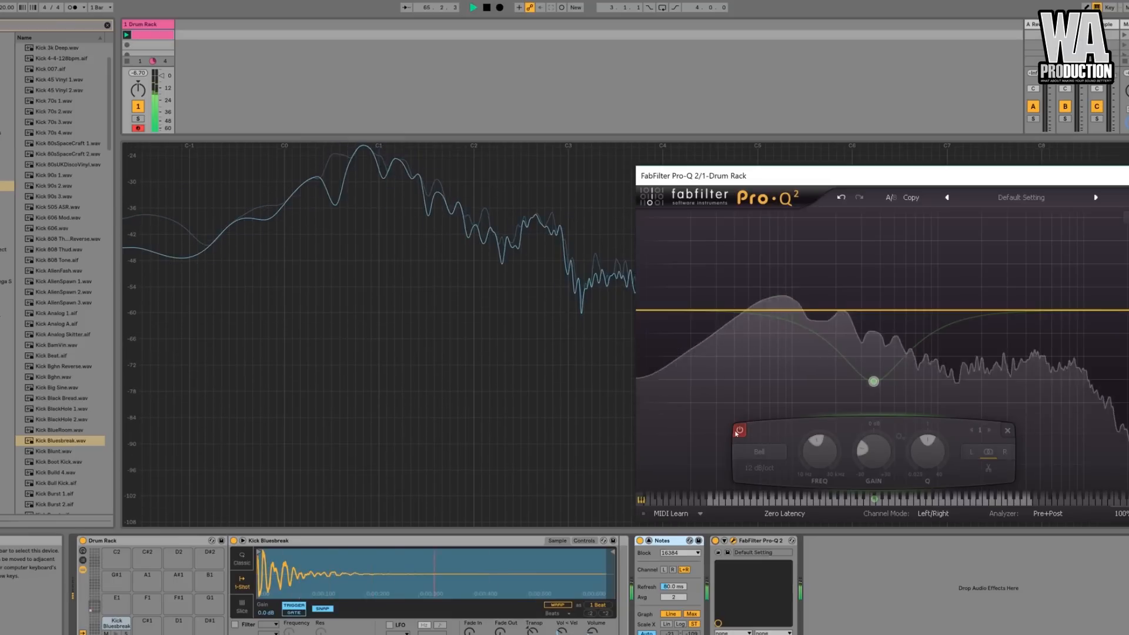
key(space)
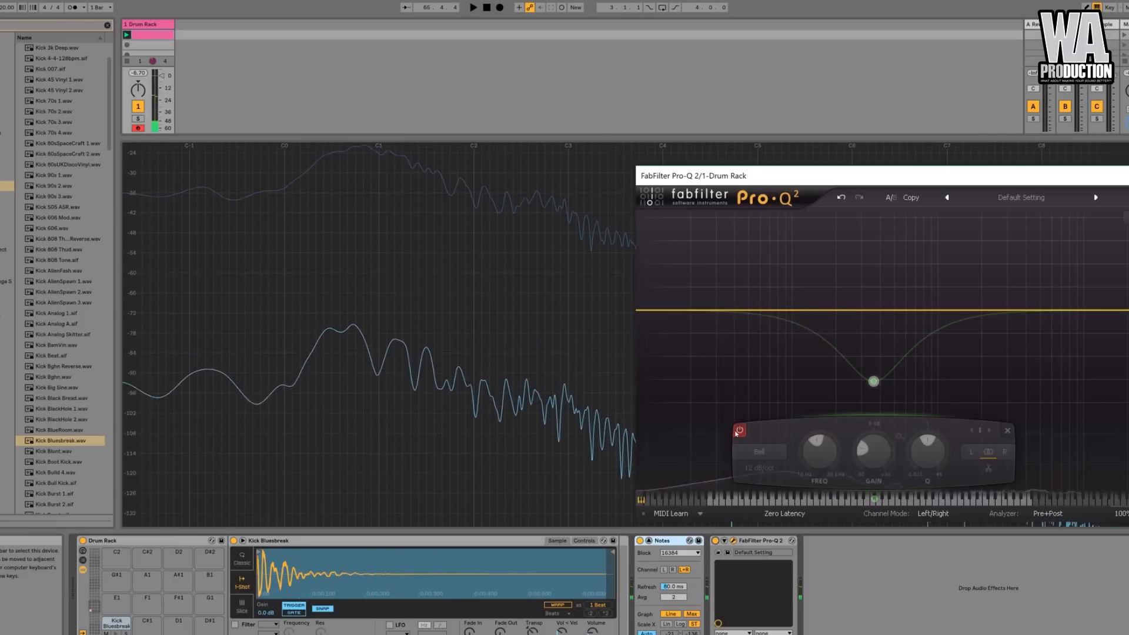
Reactivate the 364 Hz band and play the kick with the cut applied
click(739, 430)
key(space)
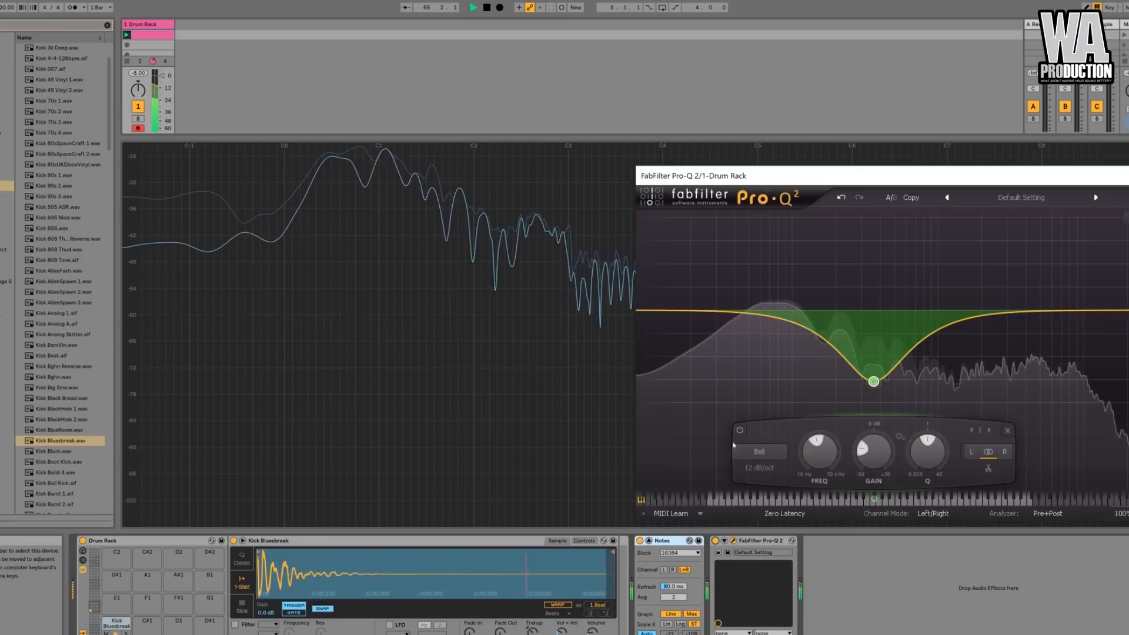
key(space)
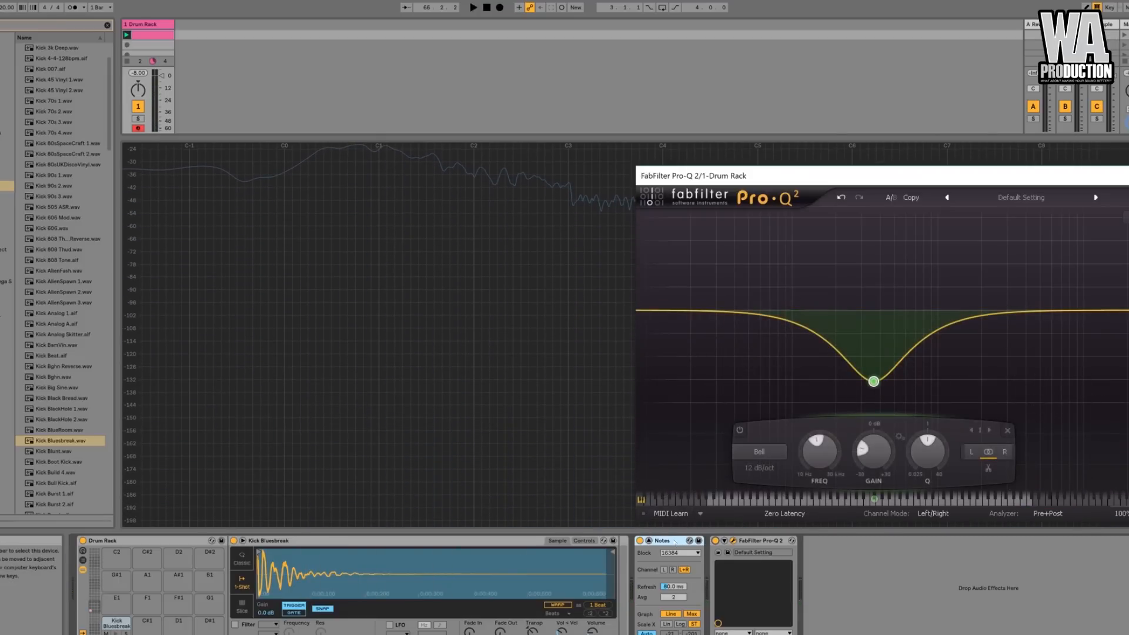
Delete FabFilter Pro-Q 2 from the Drum Rack track
click(311, 256)
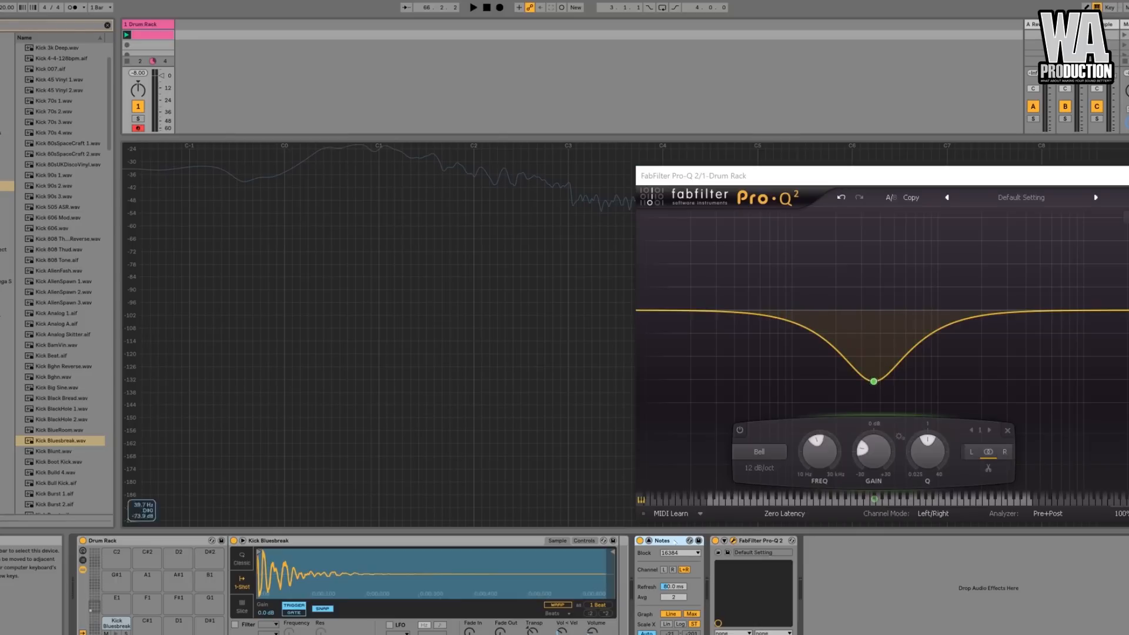
click(738, 540)
key(Delete)
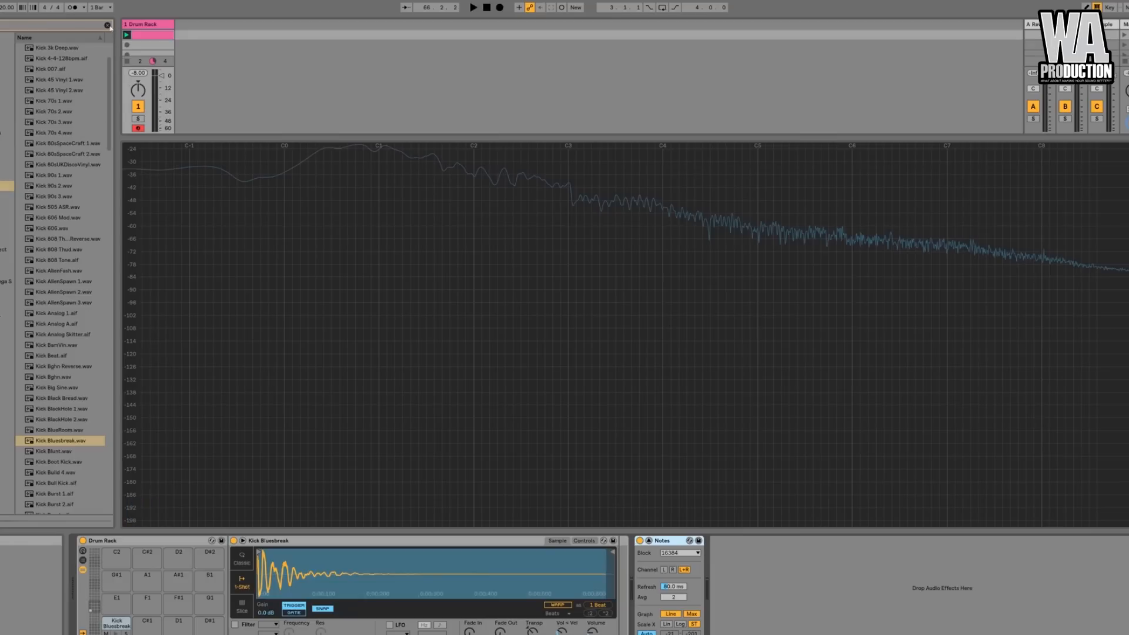
Search the sample library for "beat" and load the Fat Tech Beat-128bpm loop onto a new audio track
click(107, 26)
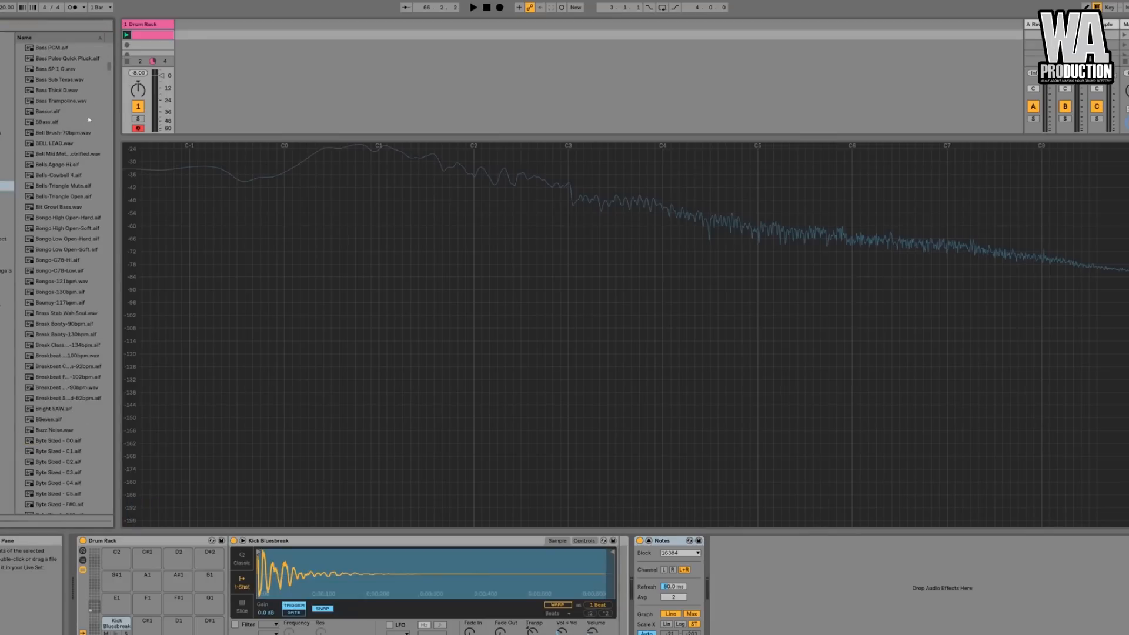
text(beat)
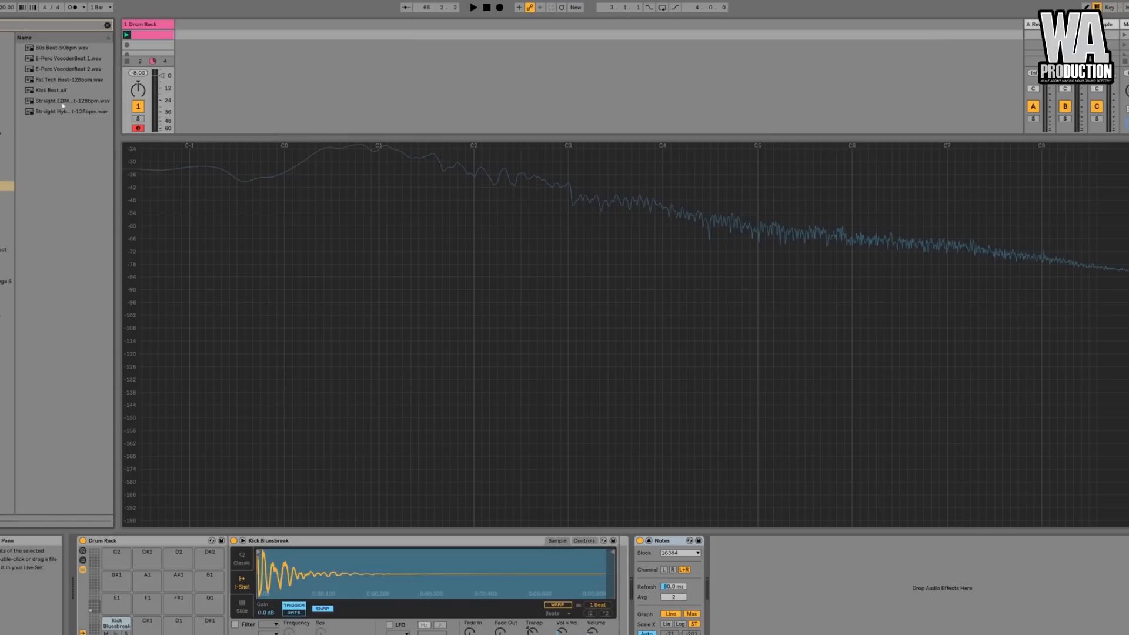
click(63, 111)
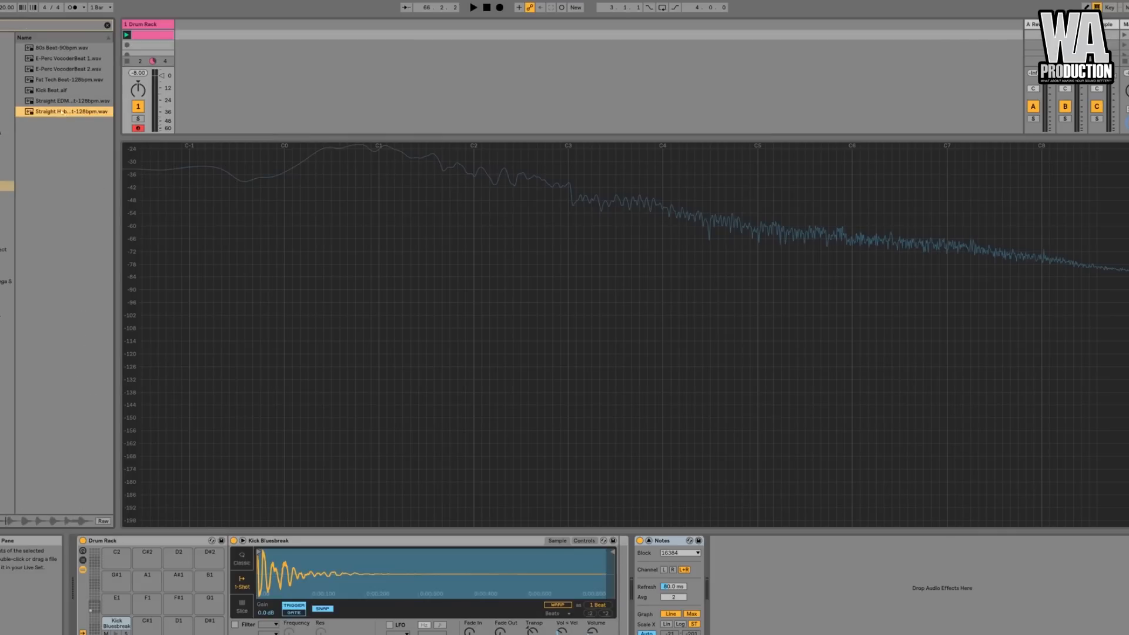
click(61, 101)
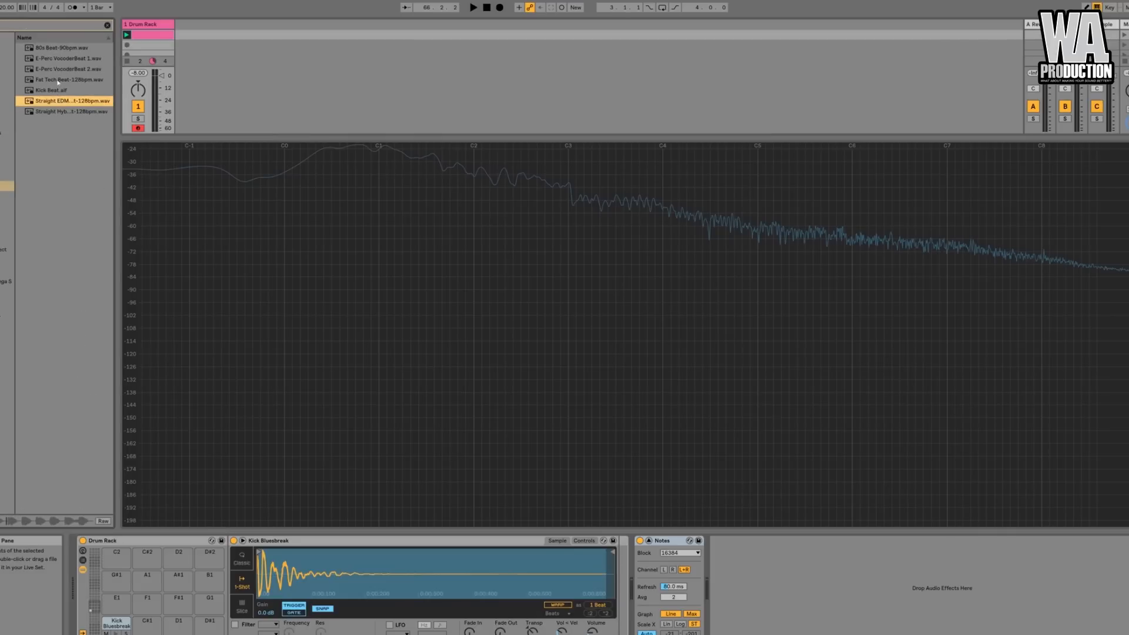
click(58, 80)
drag(54, 81, 196, 42)
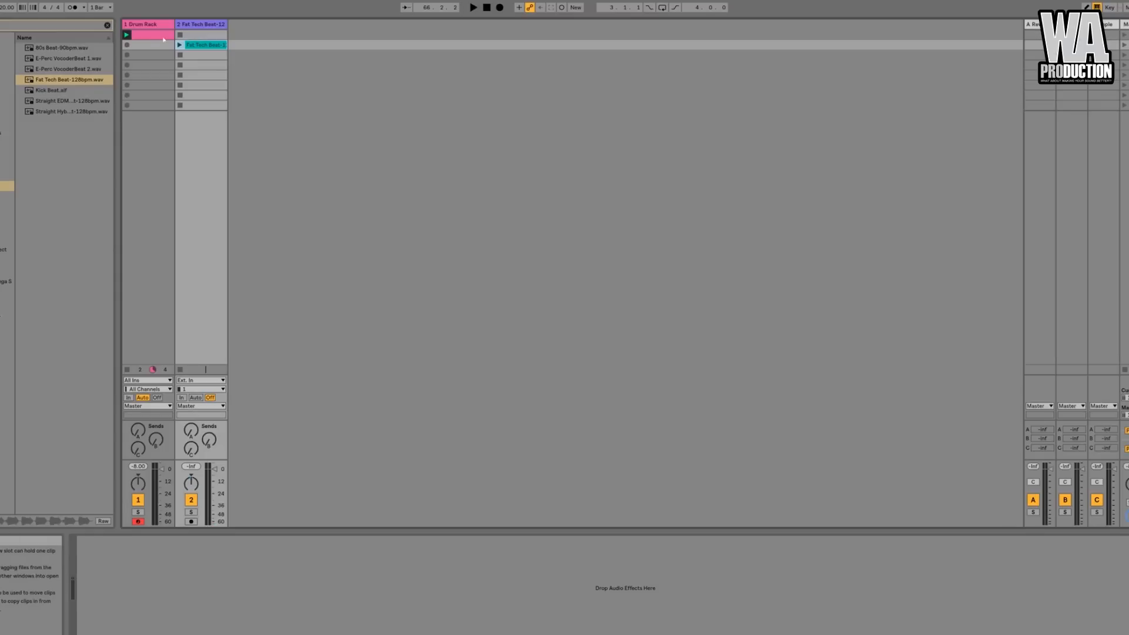
Mute the Drum Rack track and play the Fat Tech Beat loop through a pasted copy of the Notes spectrum analyzer
click(138, 500)
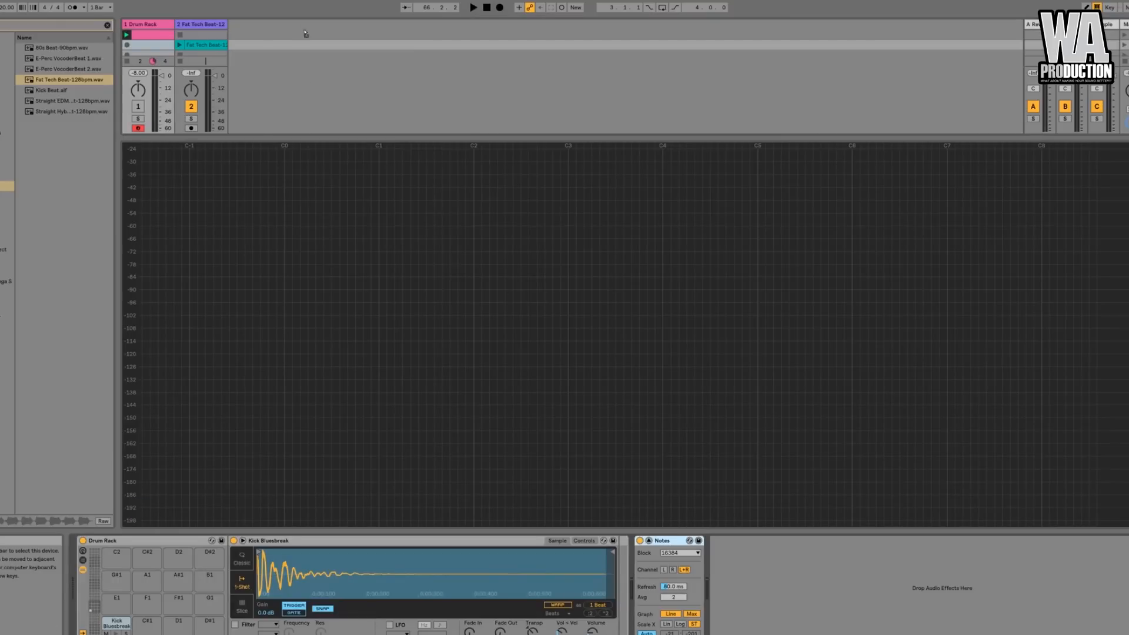
click(198, 24)
key(ctrl+v)
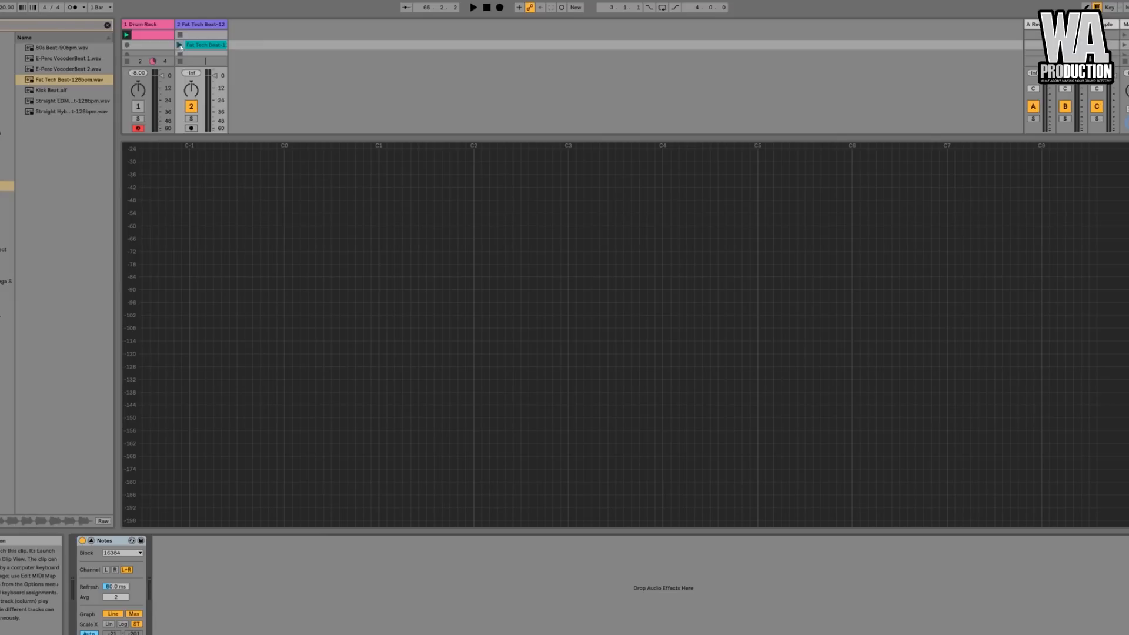
click(180, 45)
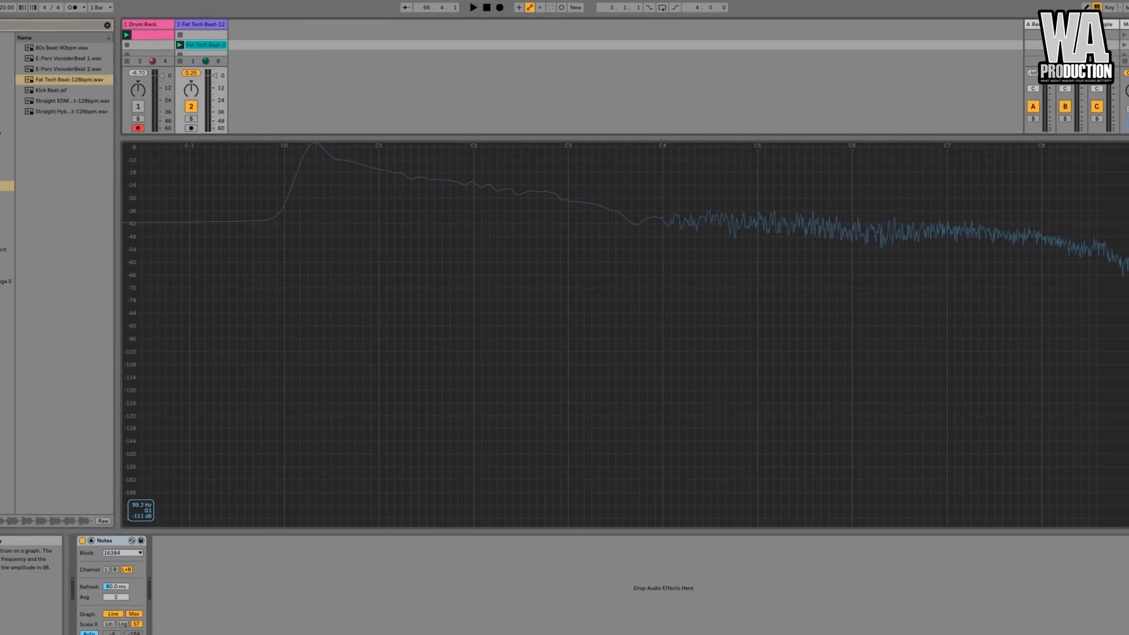
Switch to Calculator and compute 40.7 × 1.618 ÷ 2 × 10
click(749, 634)
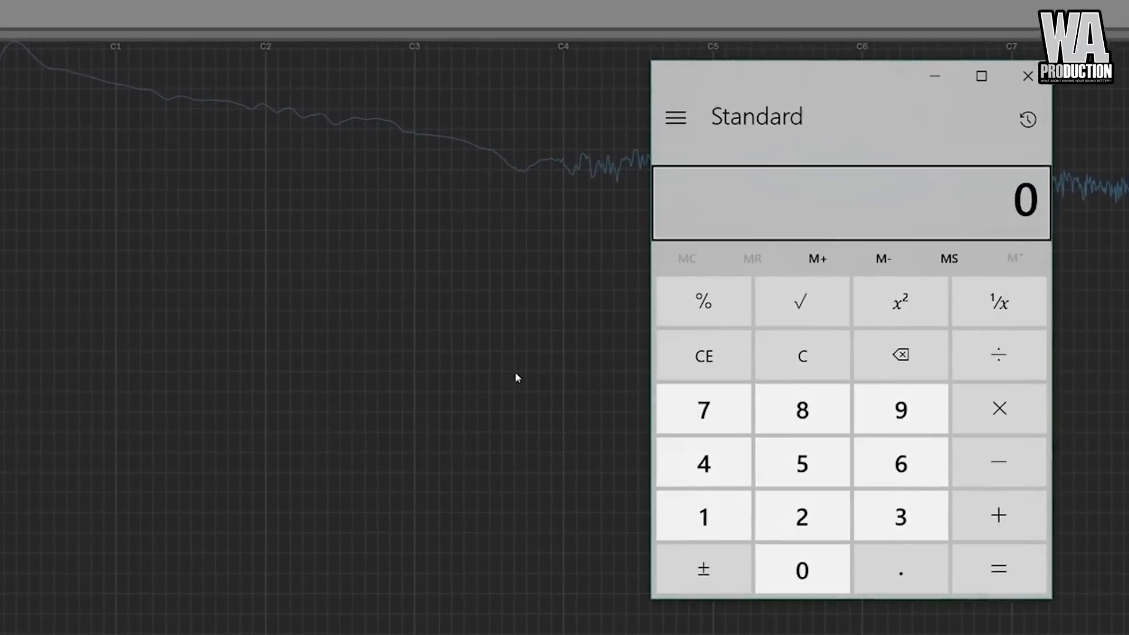
text(40.7)
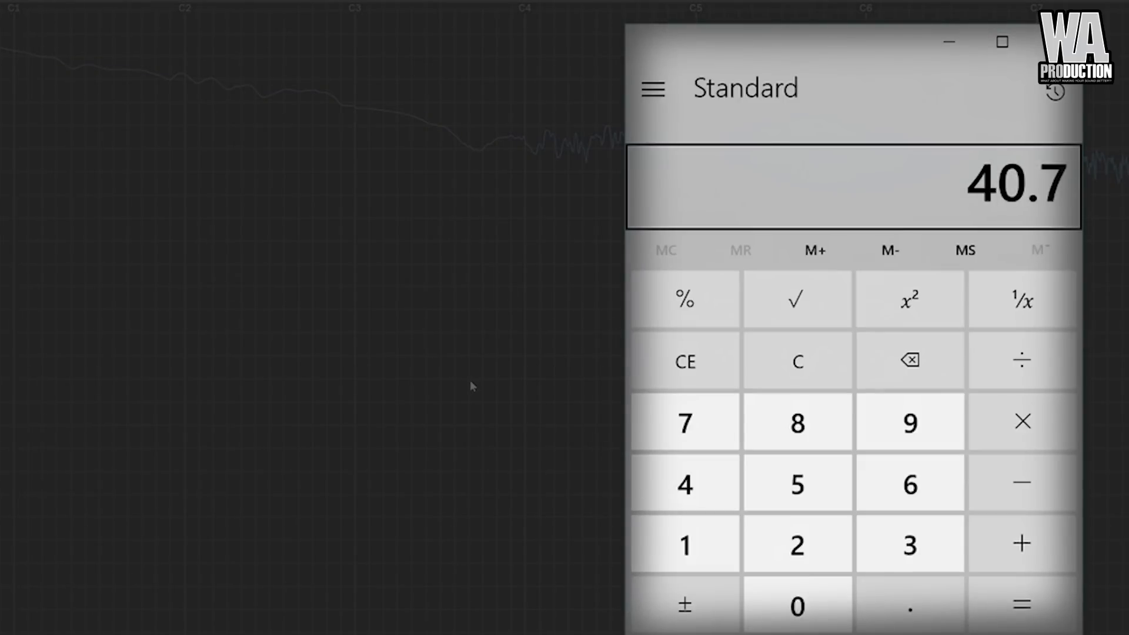
key(asterisk)
text(1)
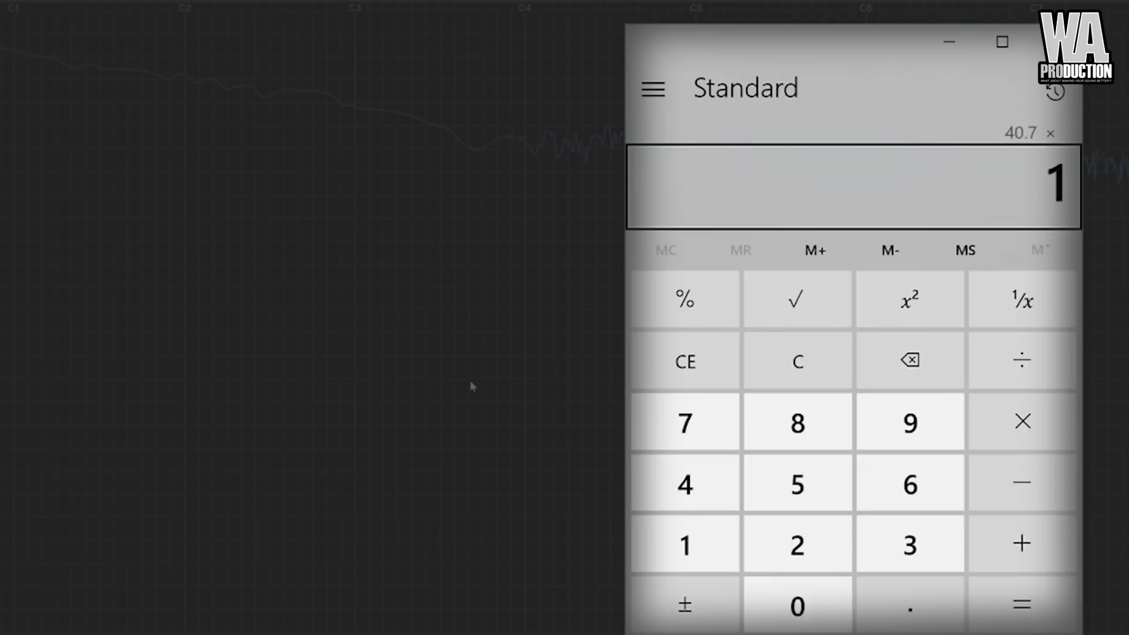
text(.)
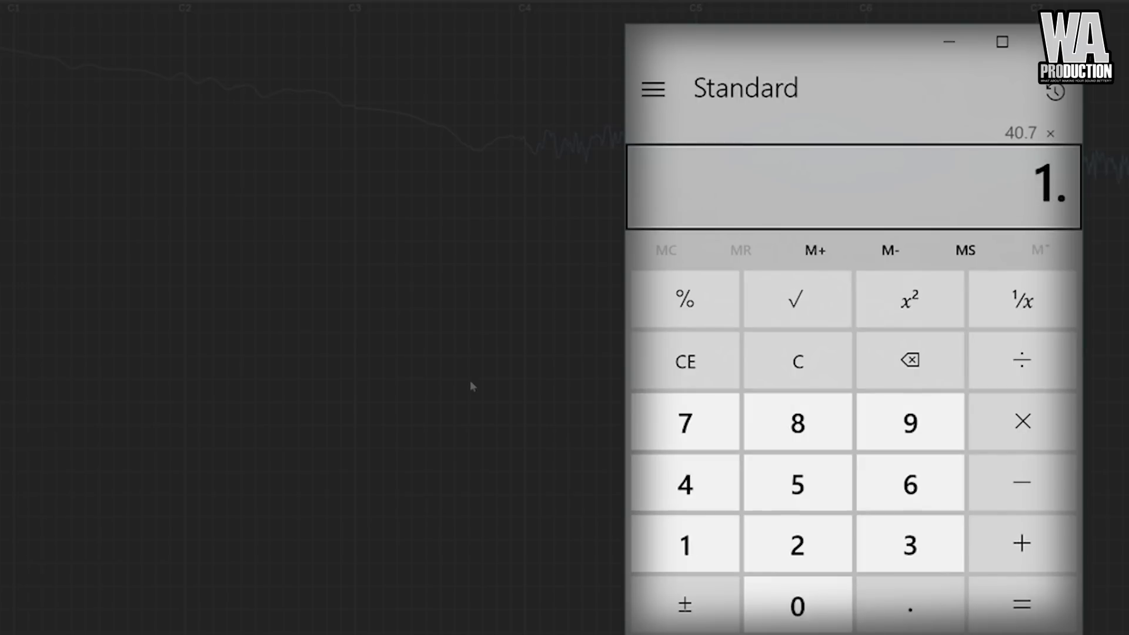
text(618)
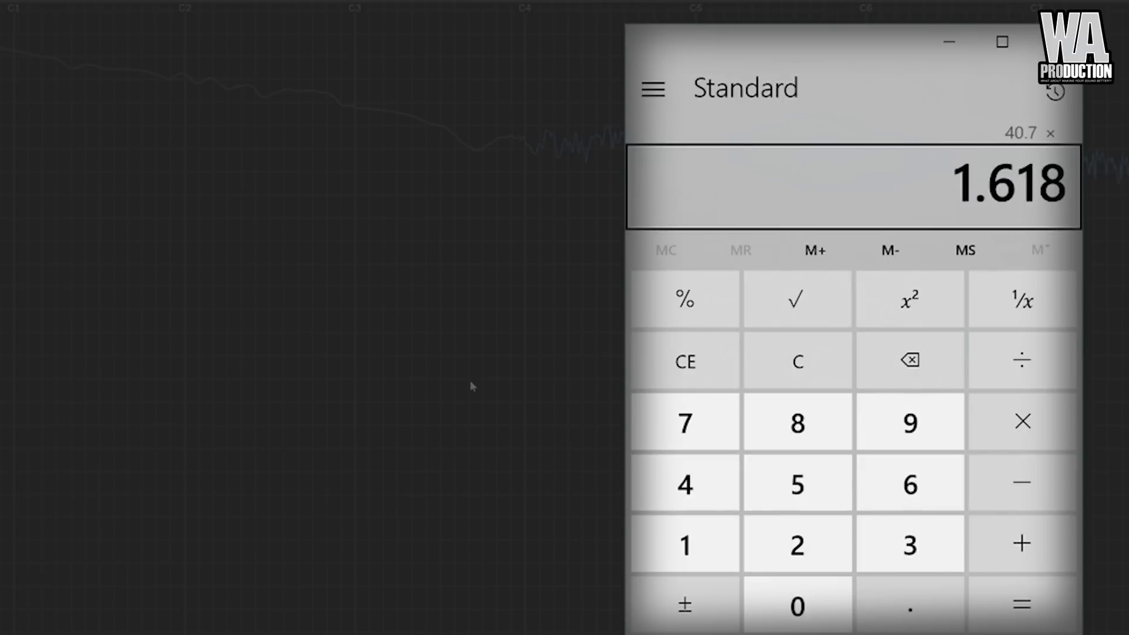
key(slash)
text(2)
key(asterisk)
text(10)
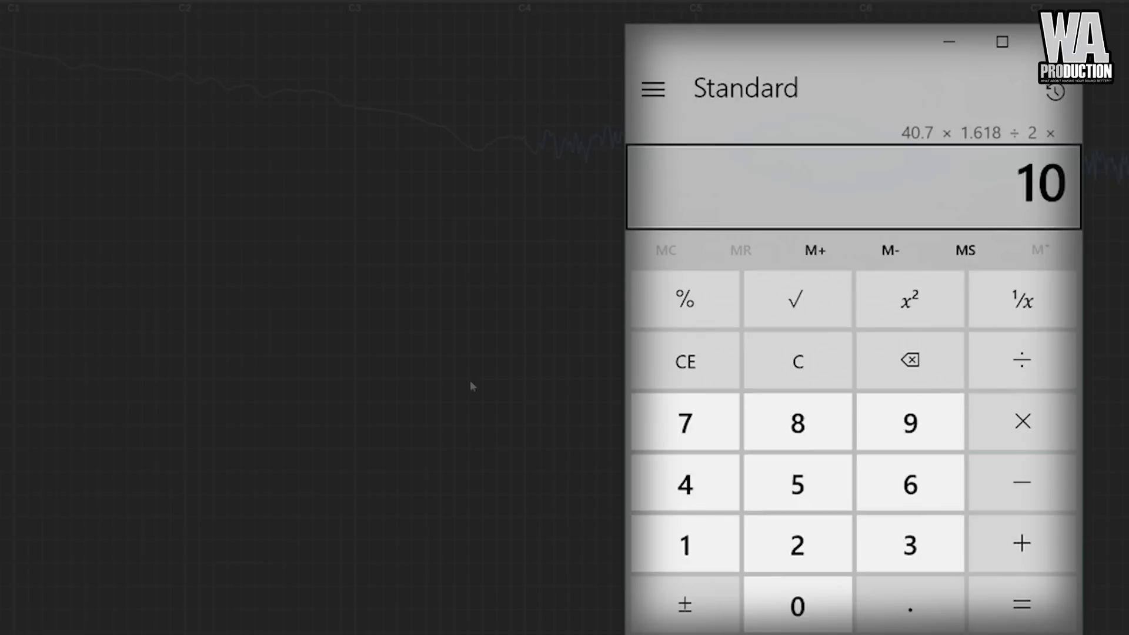
key(Return)
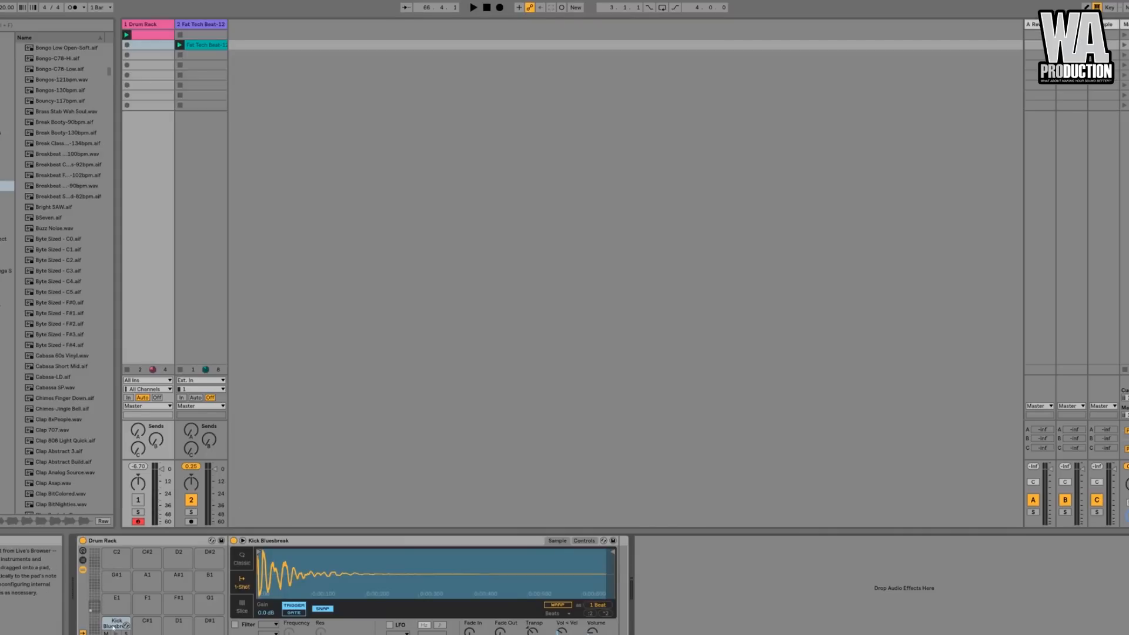
Return to Ableton Live and add FabFilter Pro-Q 2 to the Fat Tech Beat track with a bell band at 329 Hz
click(4, 164)
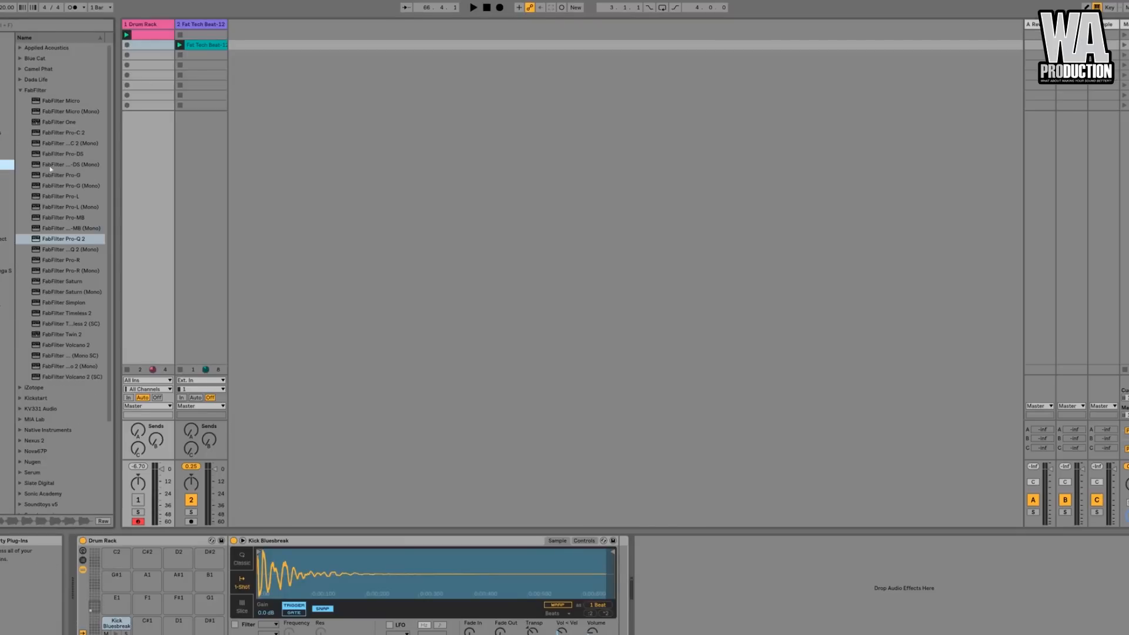
double_click(70, 239)
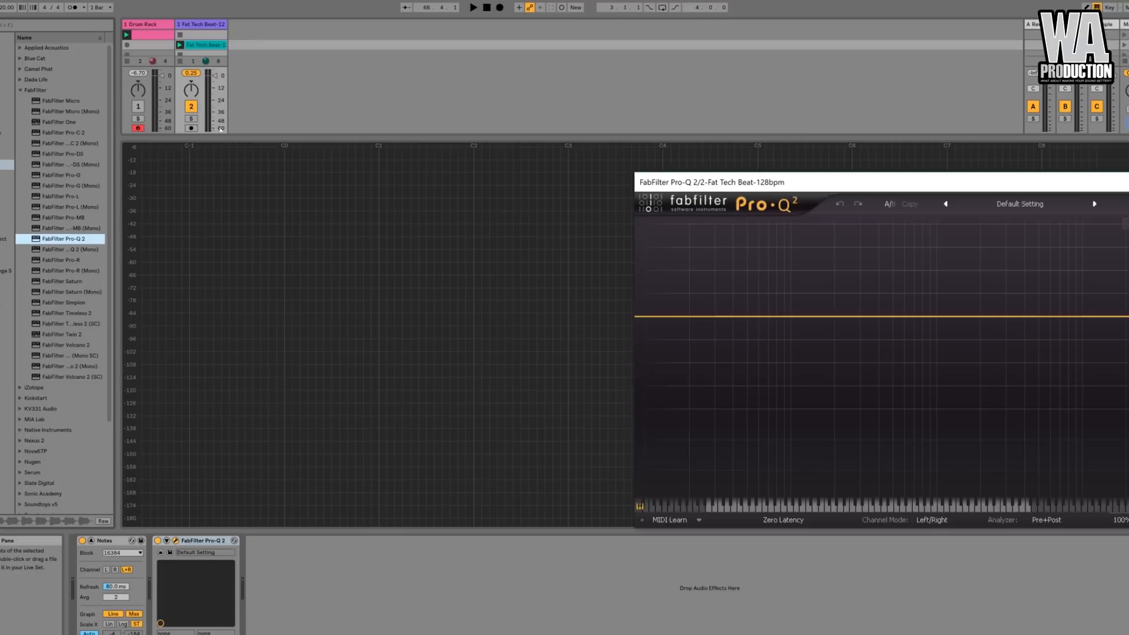
click(785, 317)
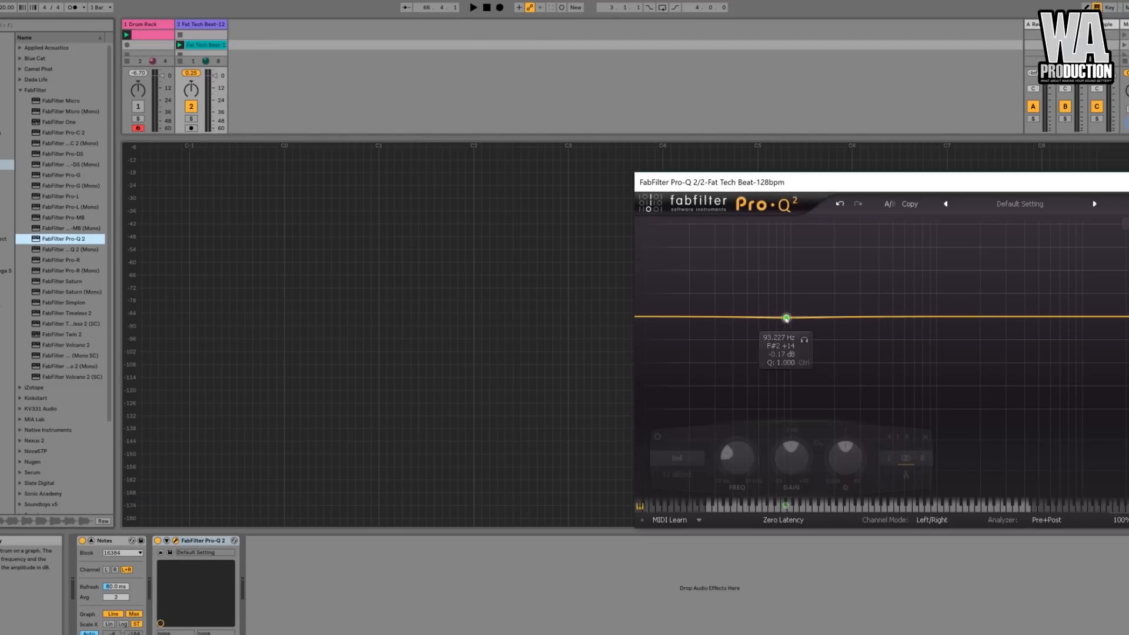
double_click(778, 336)
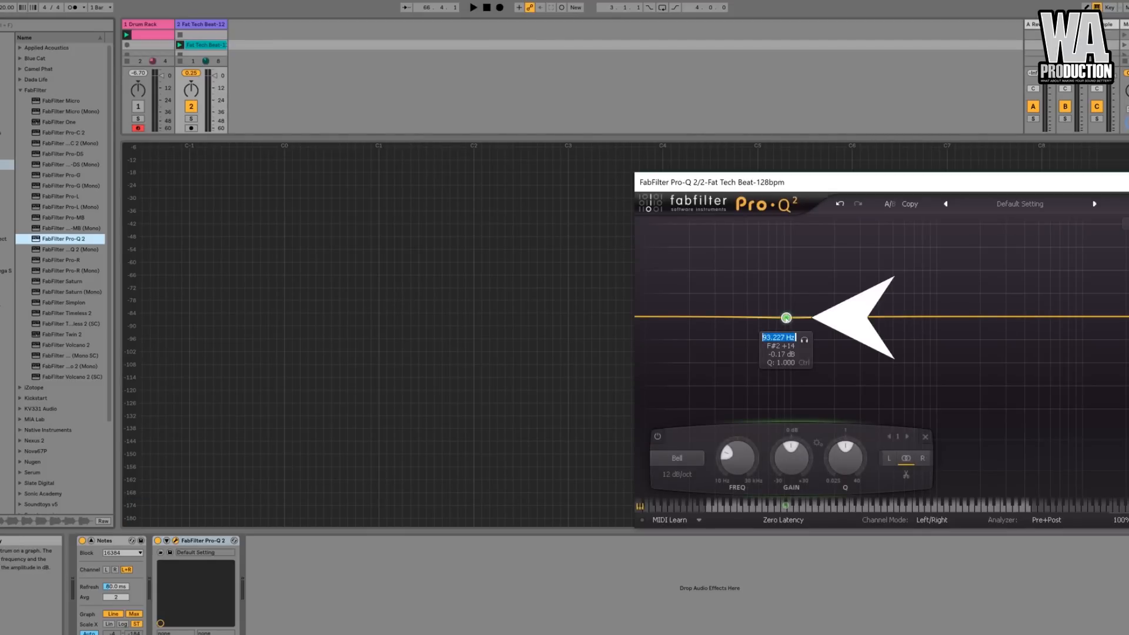
text(329)
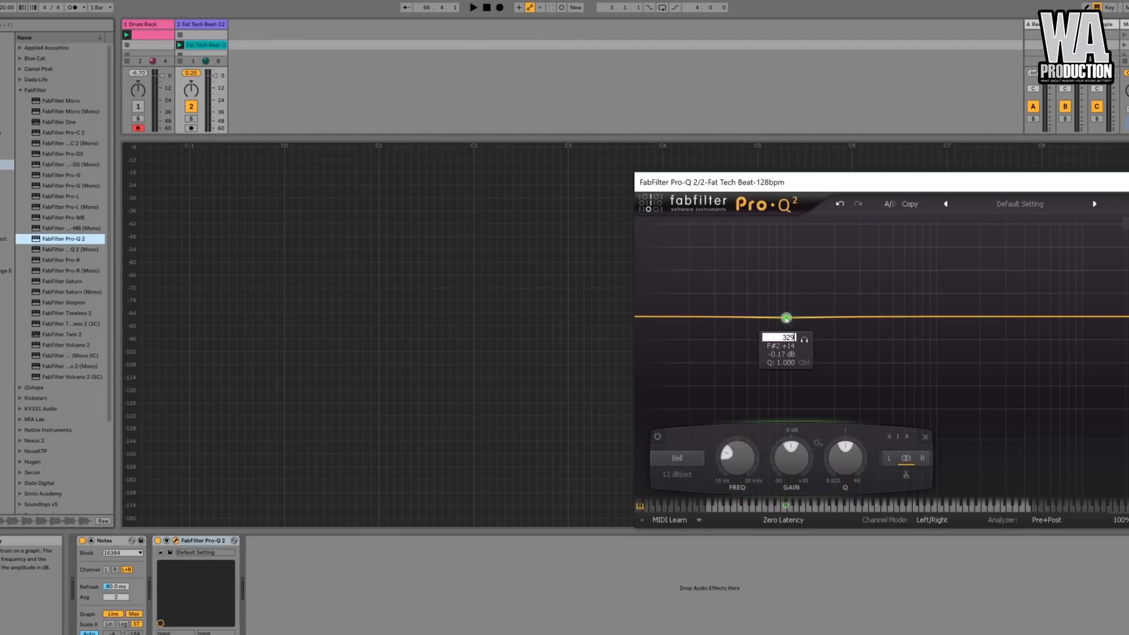
key(Return)
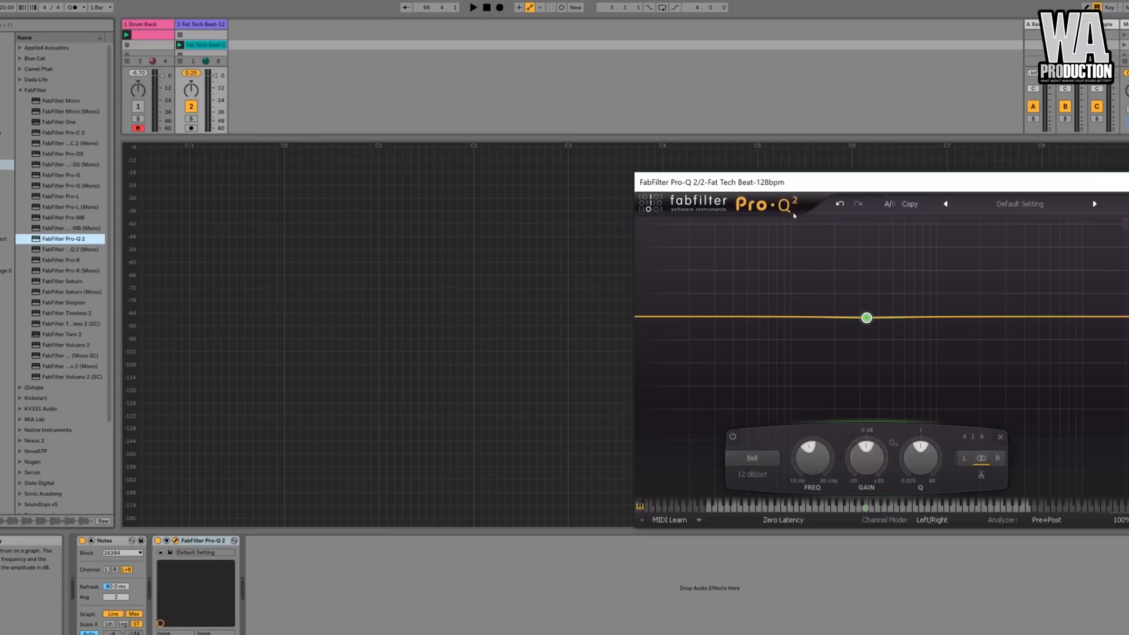
Make room for the EQ display and lower the 329 Hz band's gain to about -7.26 dB during playback
drag(803, 185, 600, 166)
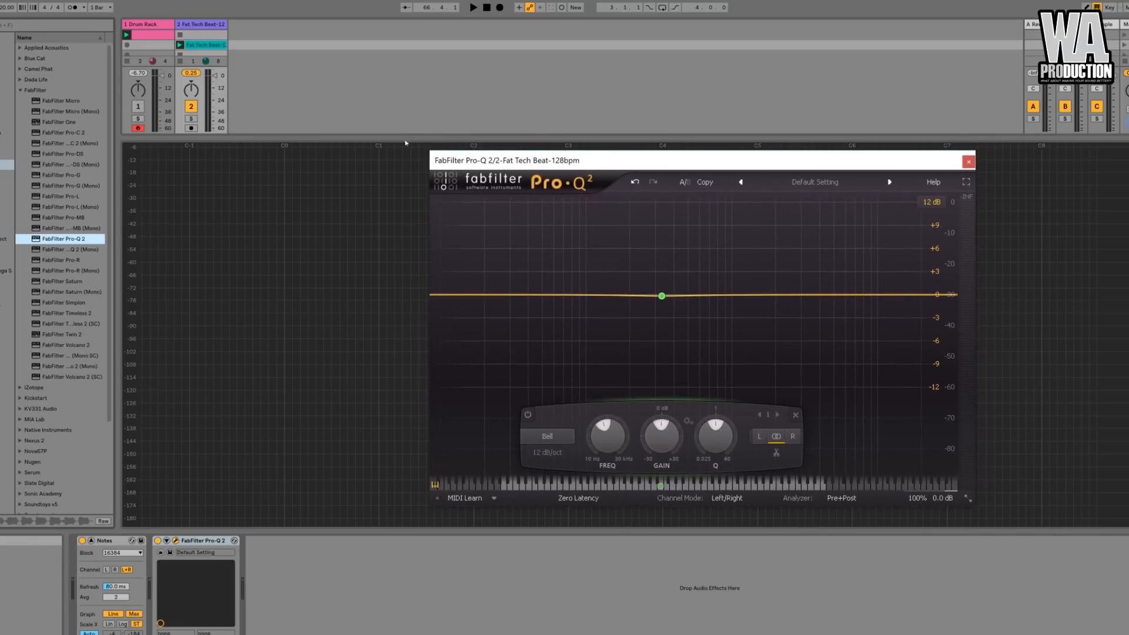
drag(404, 135, 379, 411)
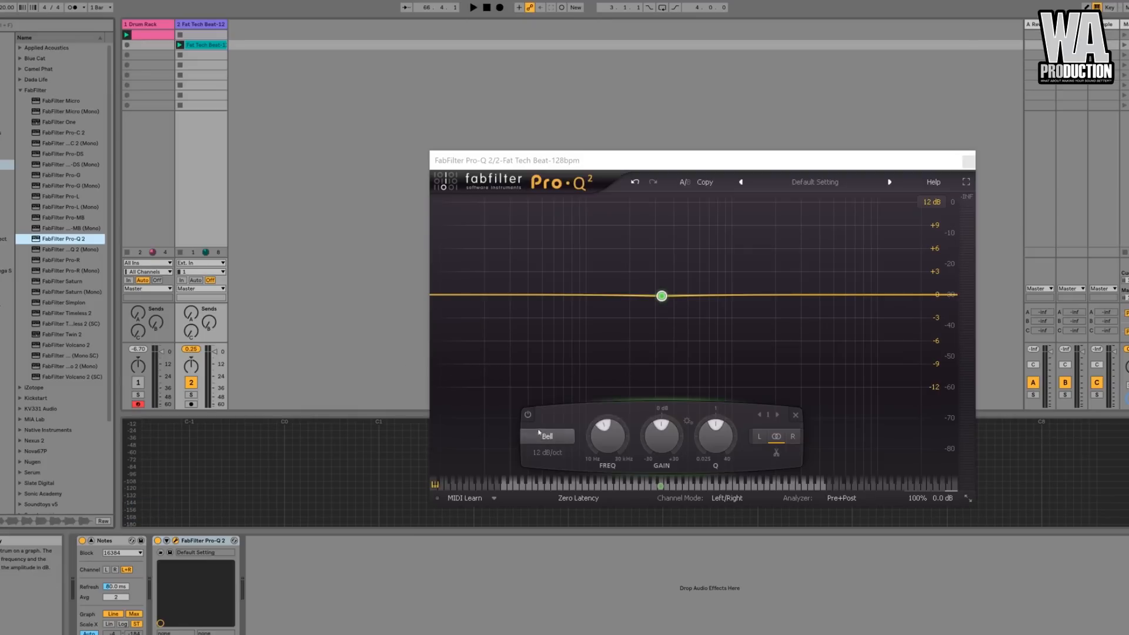
mouse_move(606, 434)
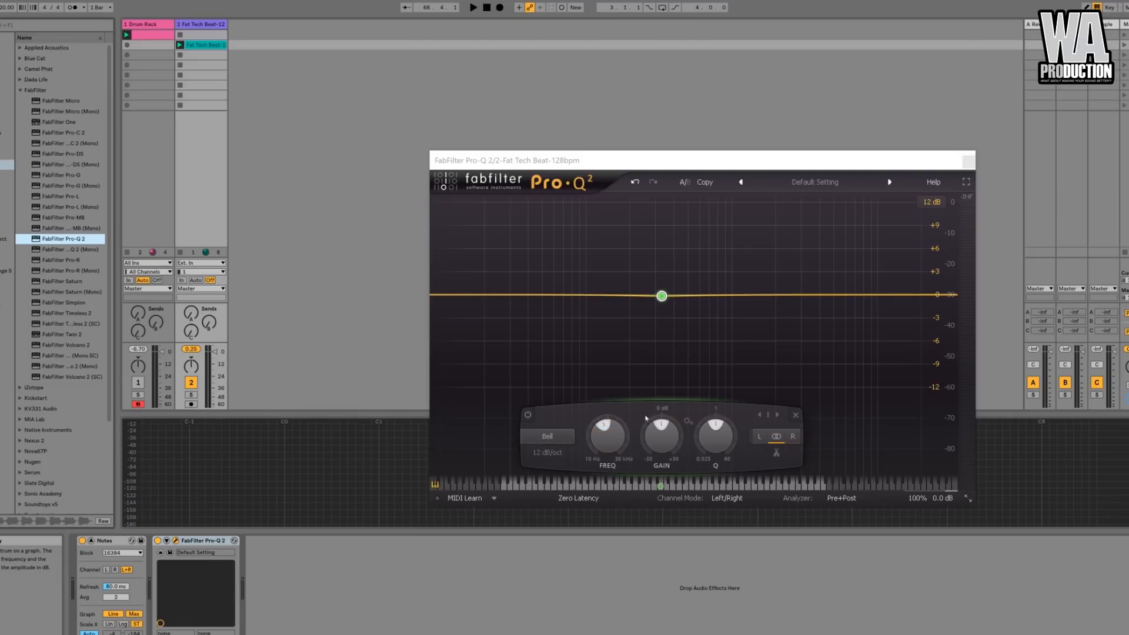
mouse_move(659, 426)
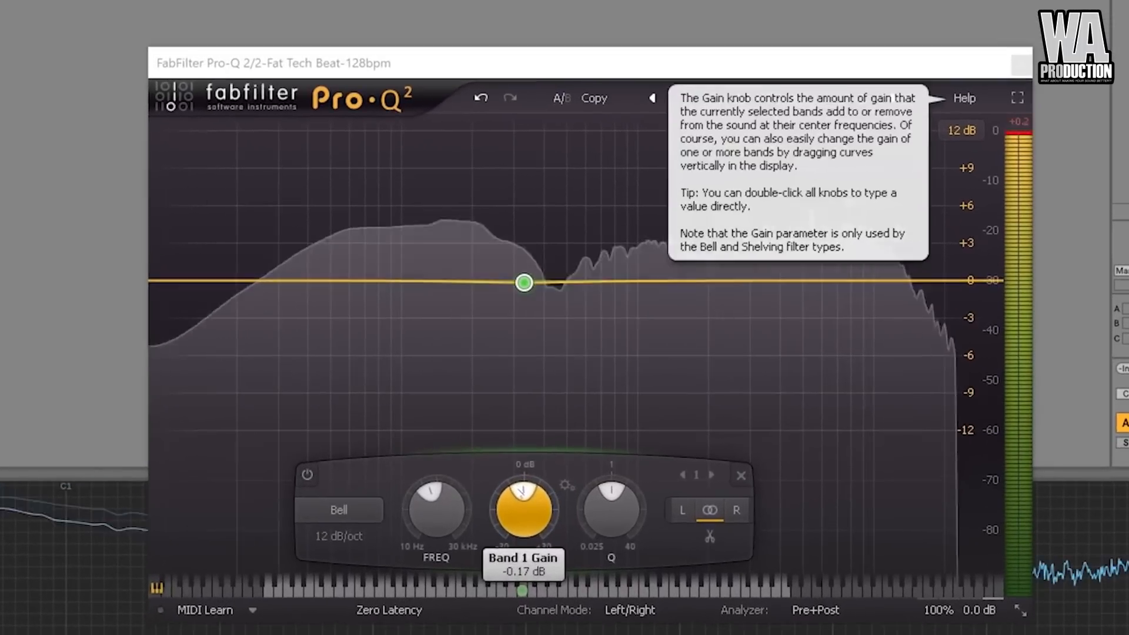
drag(521, 493, 498, 503)
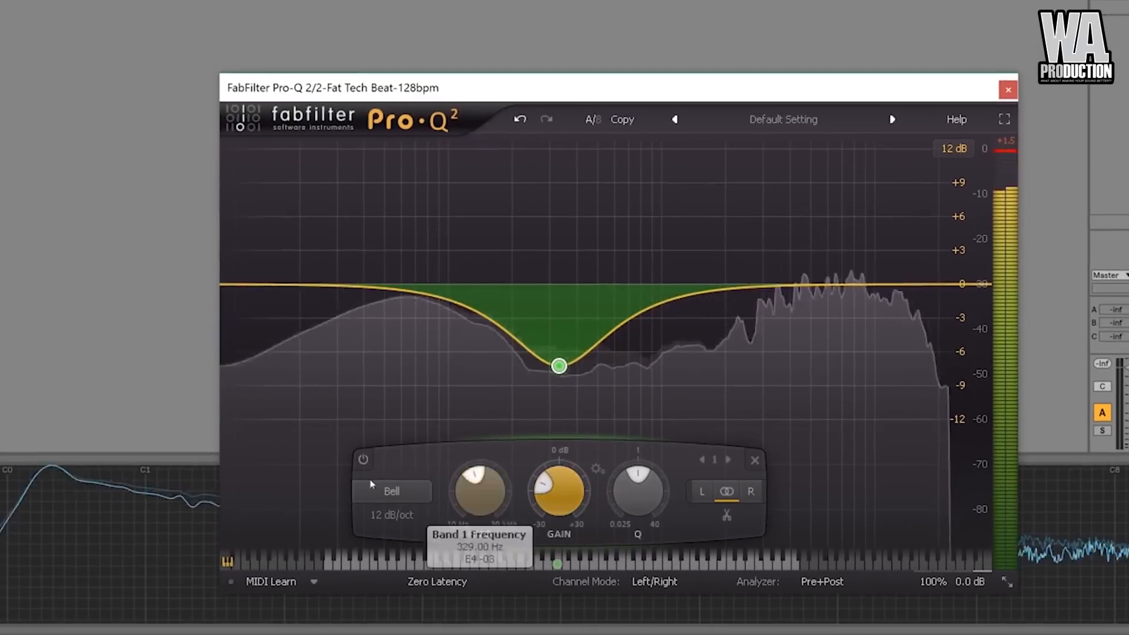
Compare the Fat Tech Beat loop in playback with the 329 Hz cut bypassed and active, ending with the band active
mouse_move(544, 486)
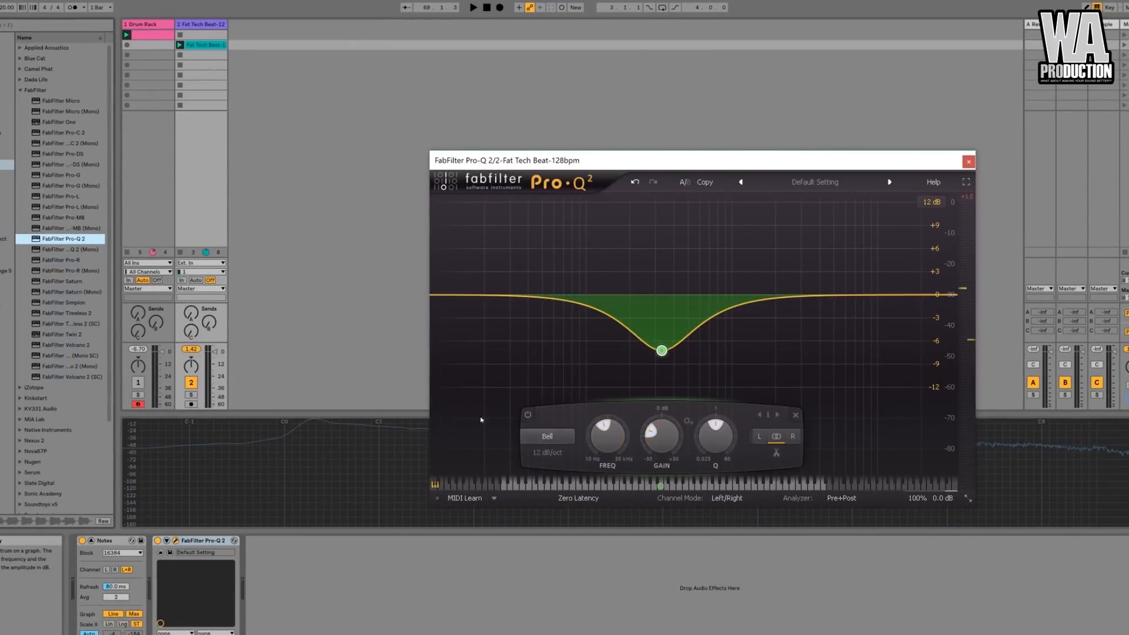
click(527, 413)
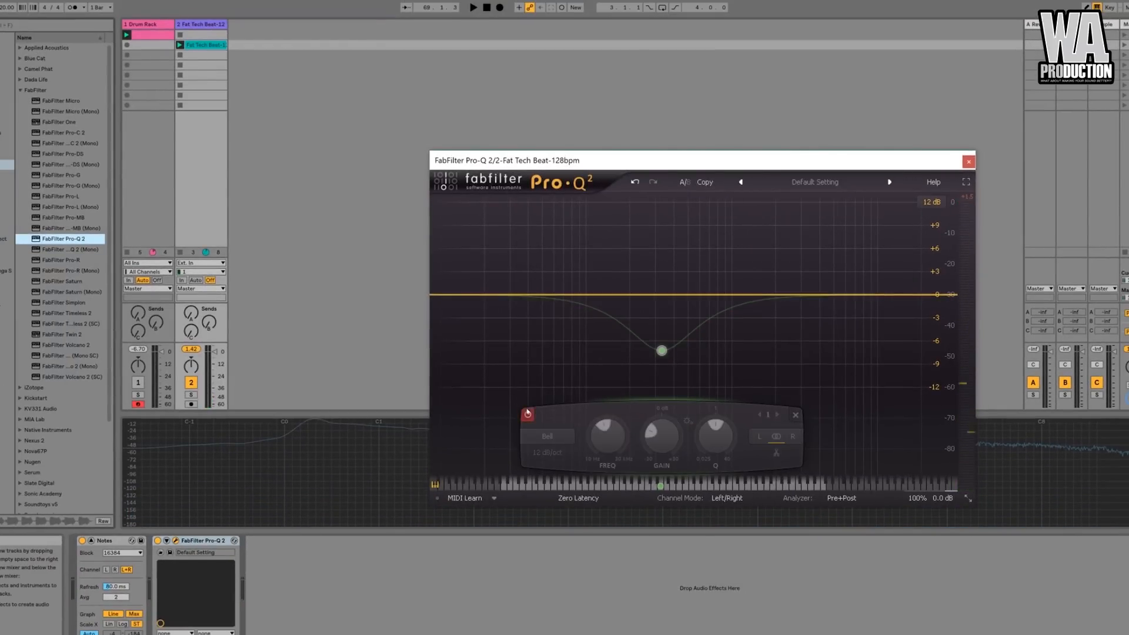
key(space)
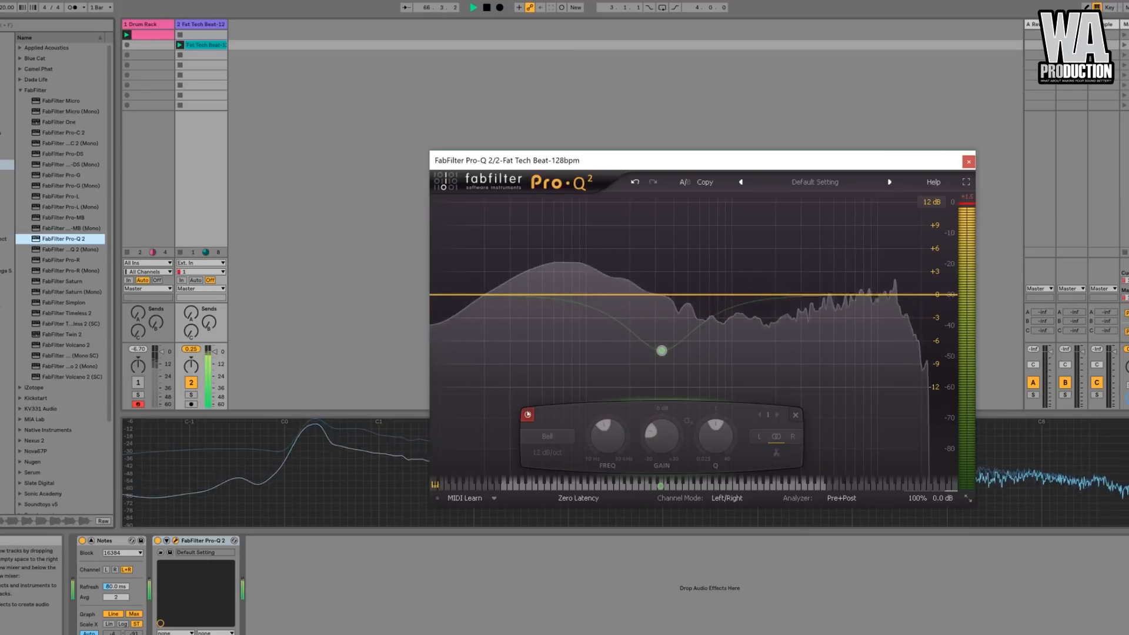
key(space)
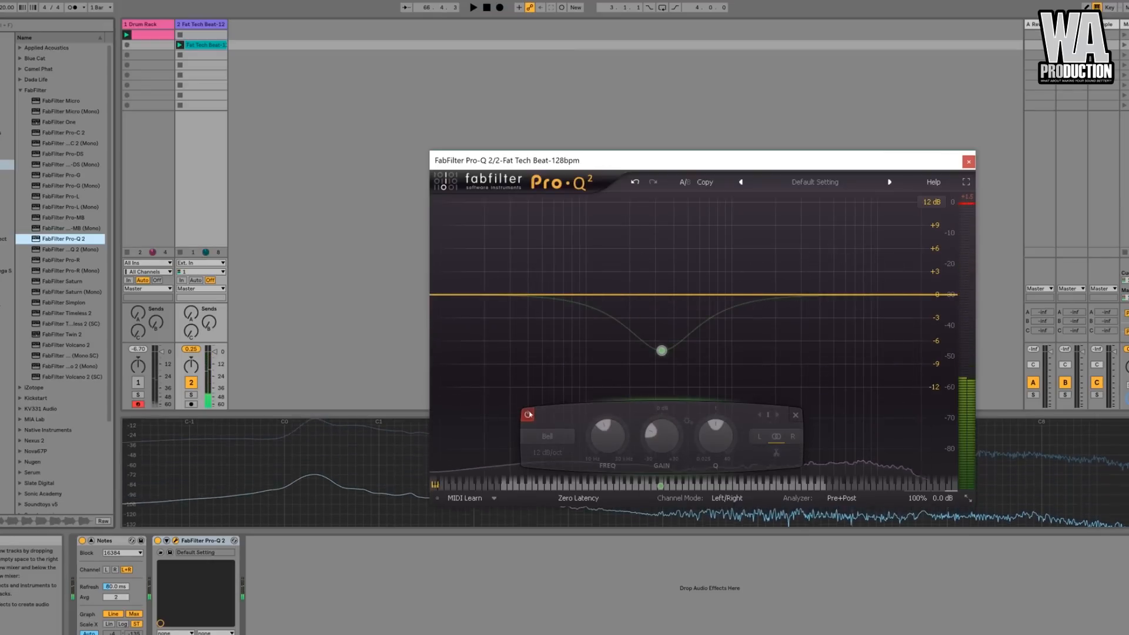
click(528, 414)
key(space)
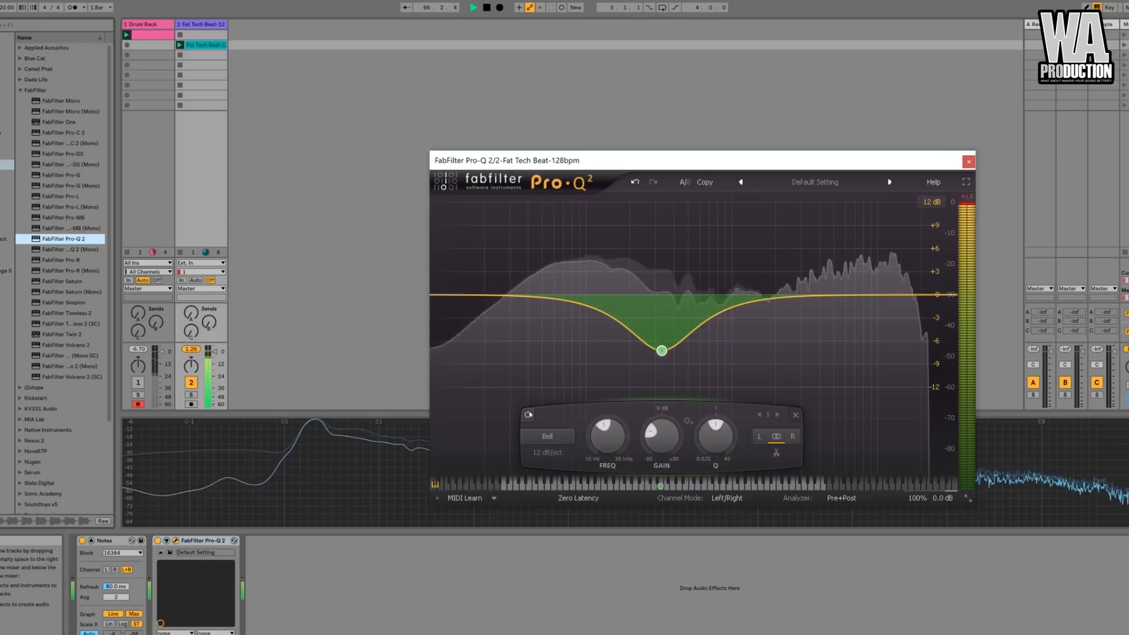
key(space)
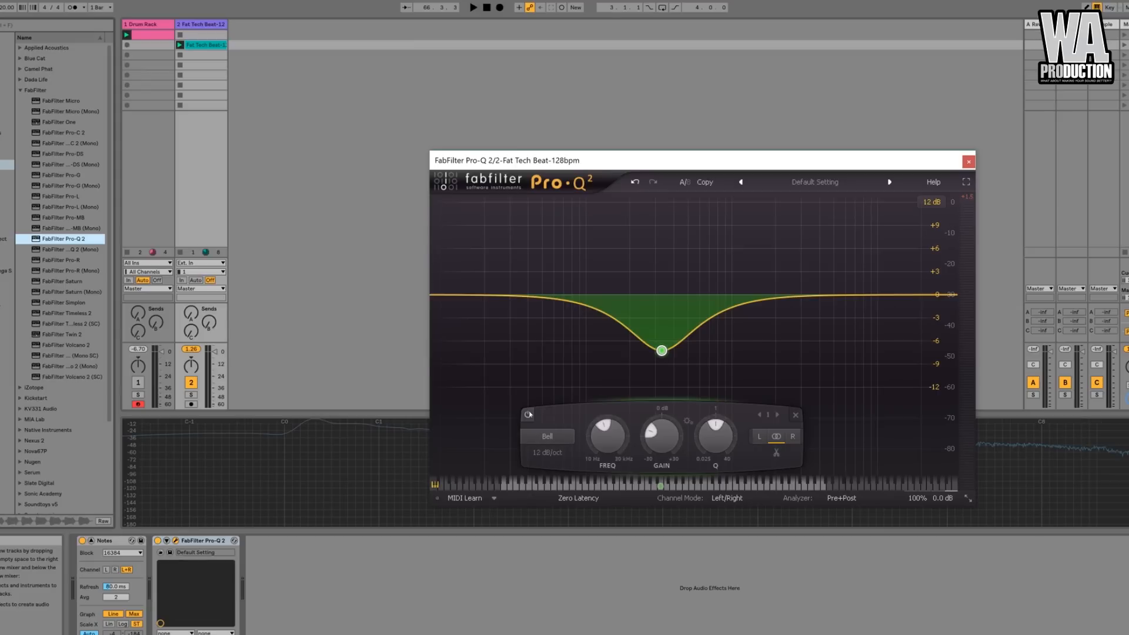
click(529, 414)
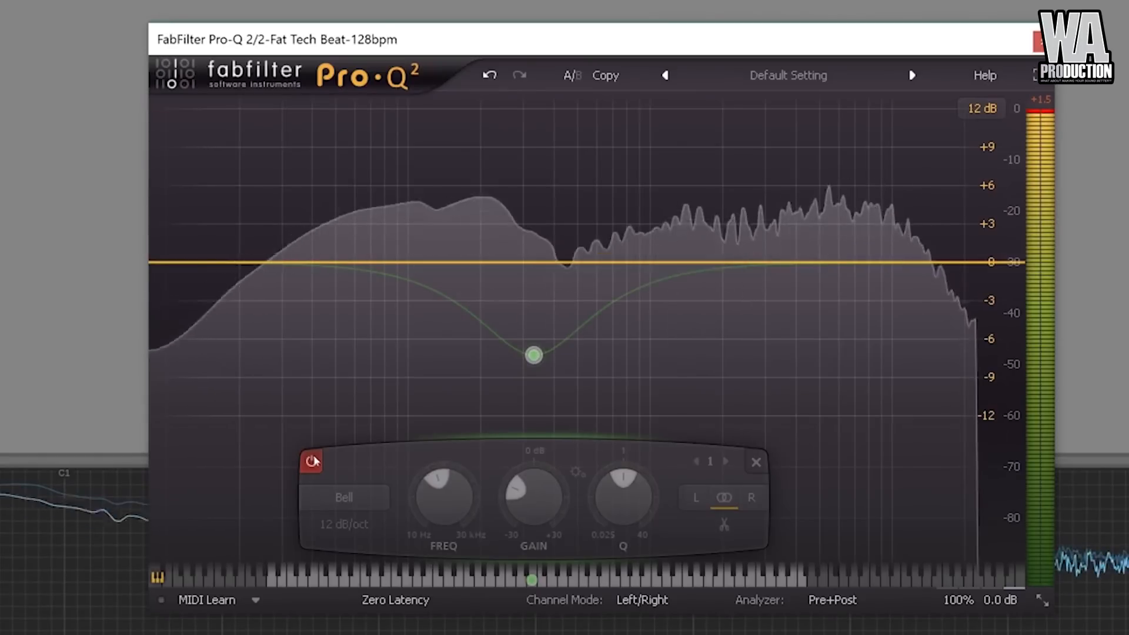
click(311, 461)
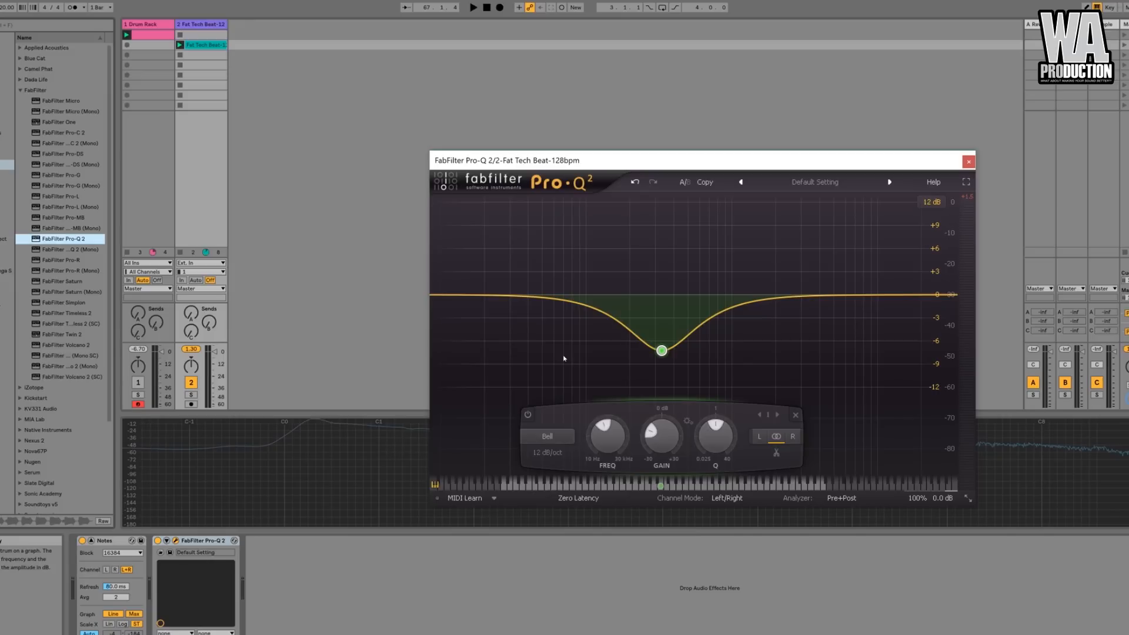
mouse_move(597, 365)
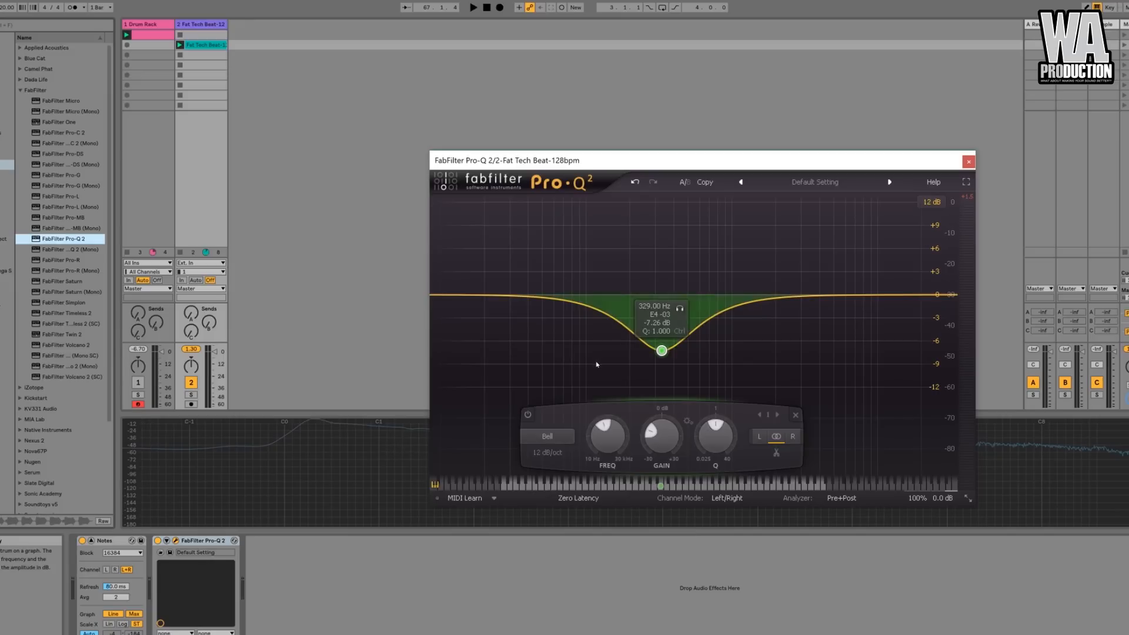